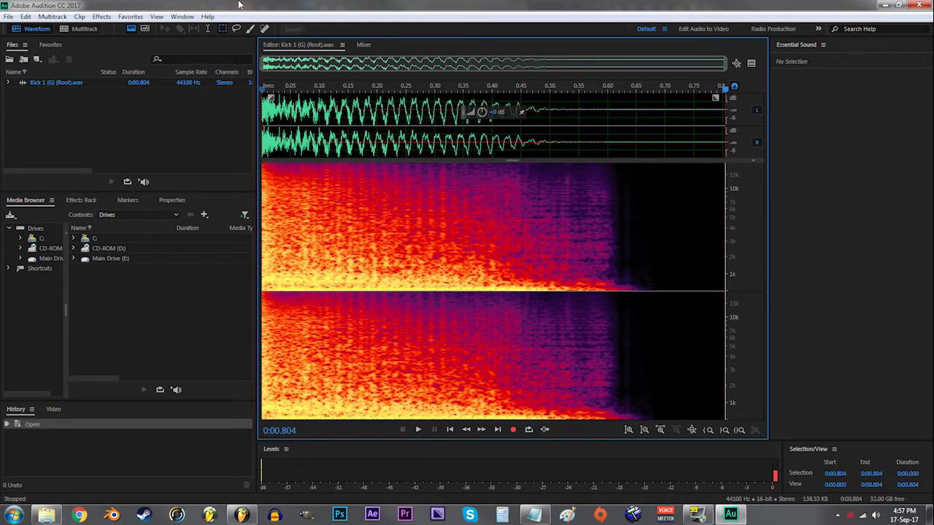
- Switch to FL Studio, open the Kick 1 (G) (Root) channel's sample settings to view its waveform, and return to Adobe Audition maximized
drag(239, 4, 324, 114)
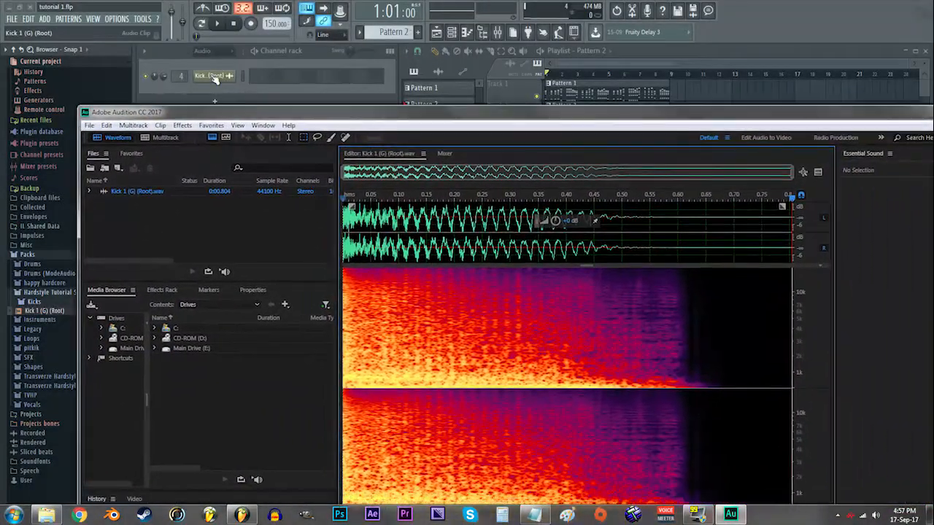
click(214, 79)
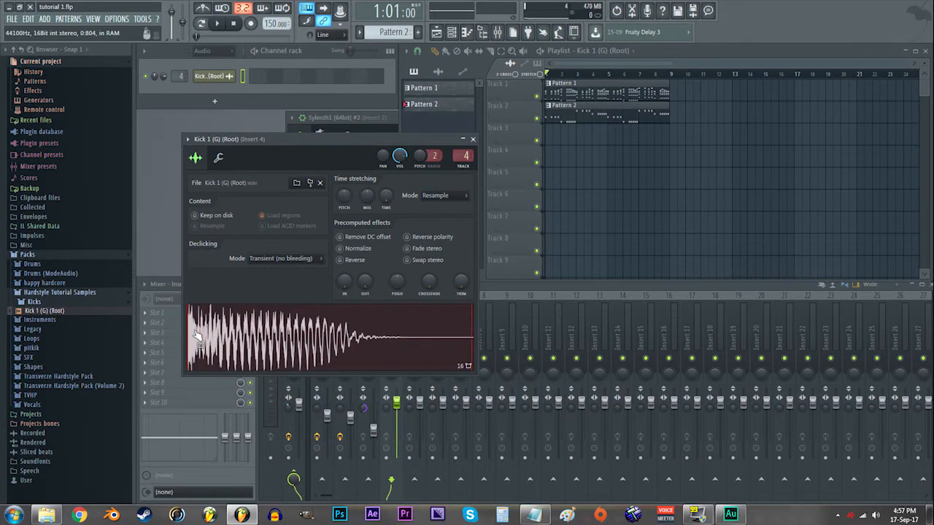
click(728, 514)
drag(409, 104, 408, 5)
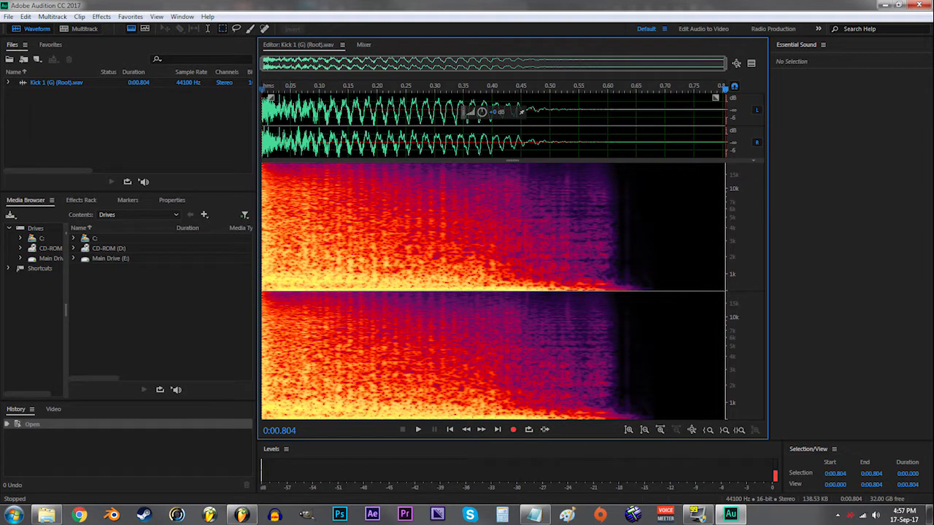
- Select the kick after its initial transient, from 0:00.050 to 0:00.800, and open the Stretch and Pitch effect for it
drag(290, 219, 722, 219)
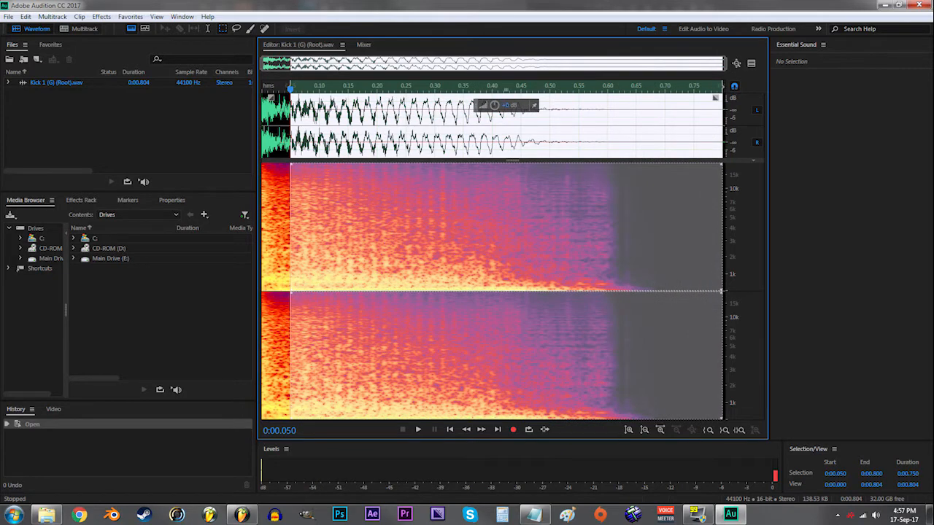
click(418, 429)
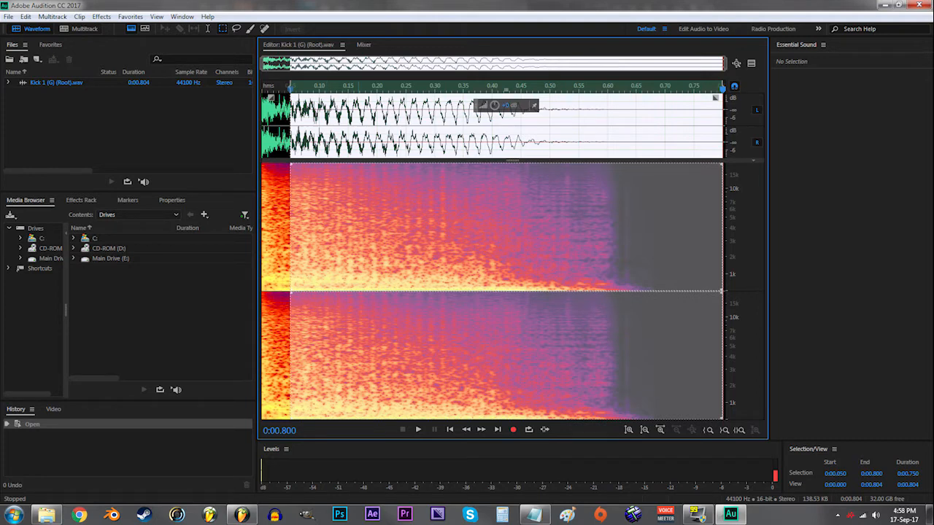
click(156, 16)
mouse_move(101, 16)
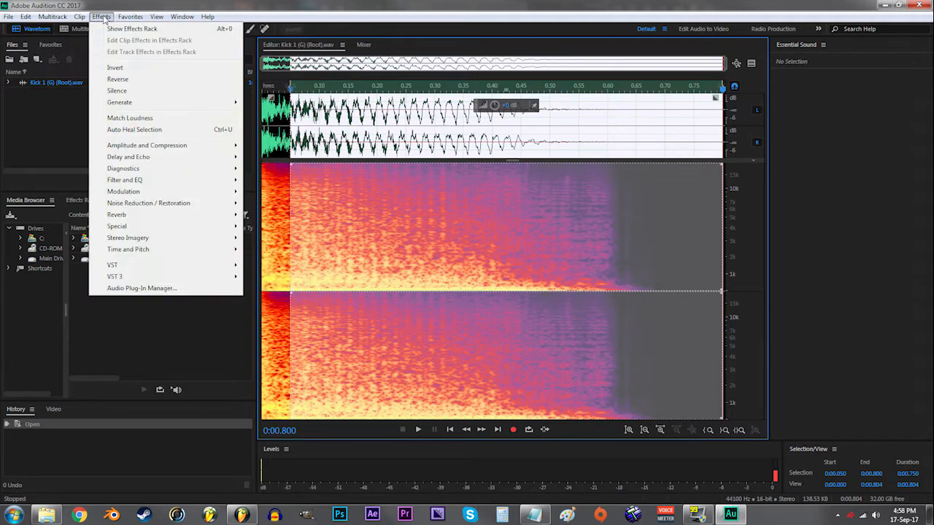
mouse_move(151, 251)
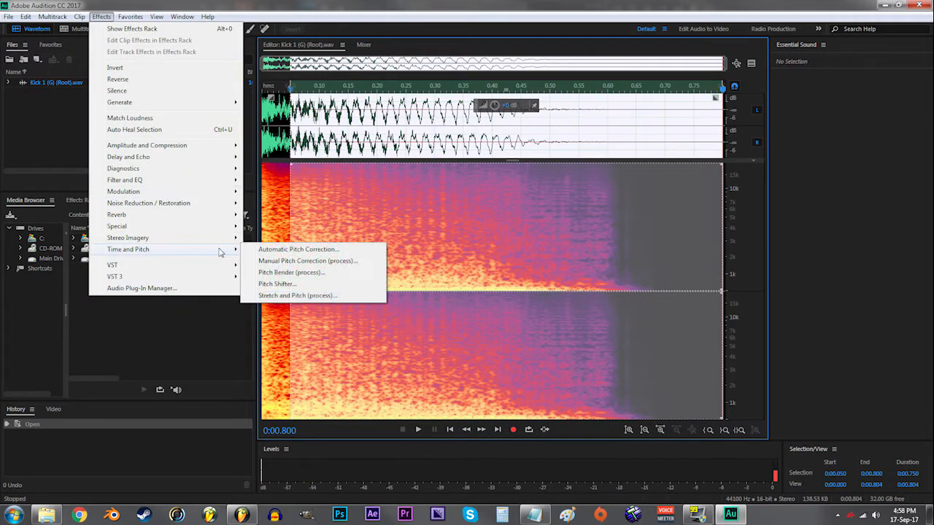
click(290, 296)
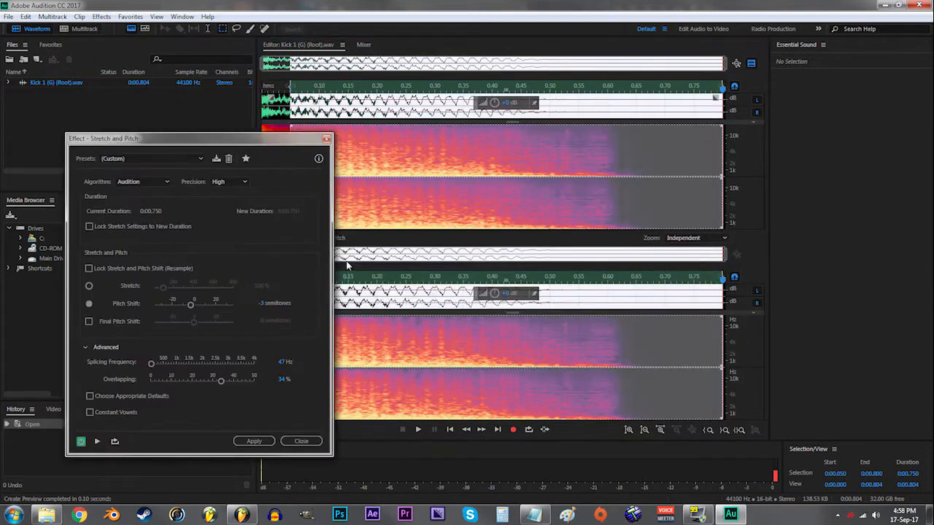
drag(256, 146, 500, 135)
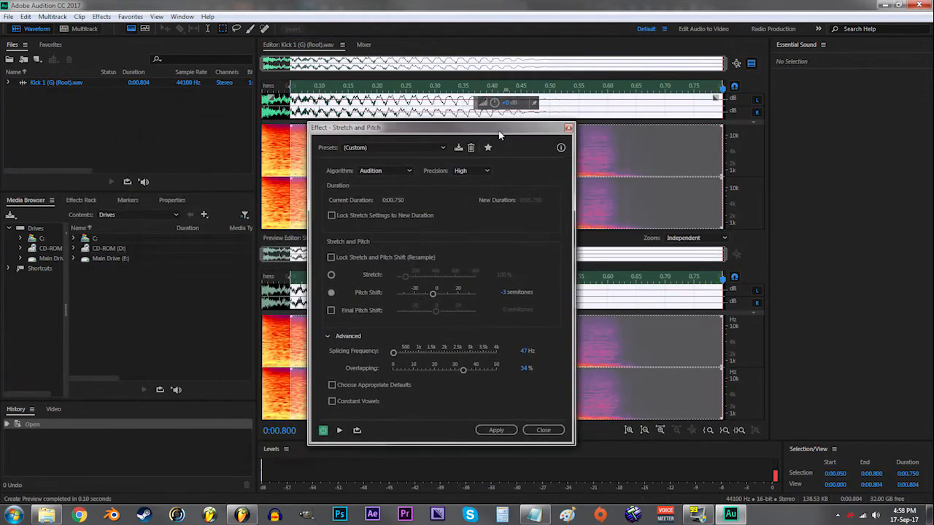
- Switch to FL Studio and play the playlist's two patterns from the start to hear the melody's key
click(242, 515)
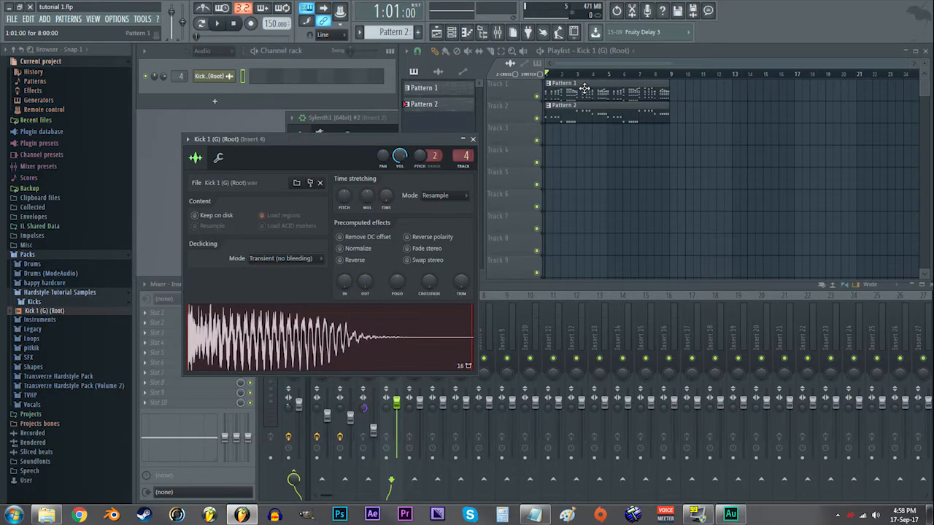
key(space)
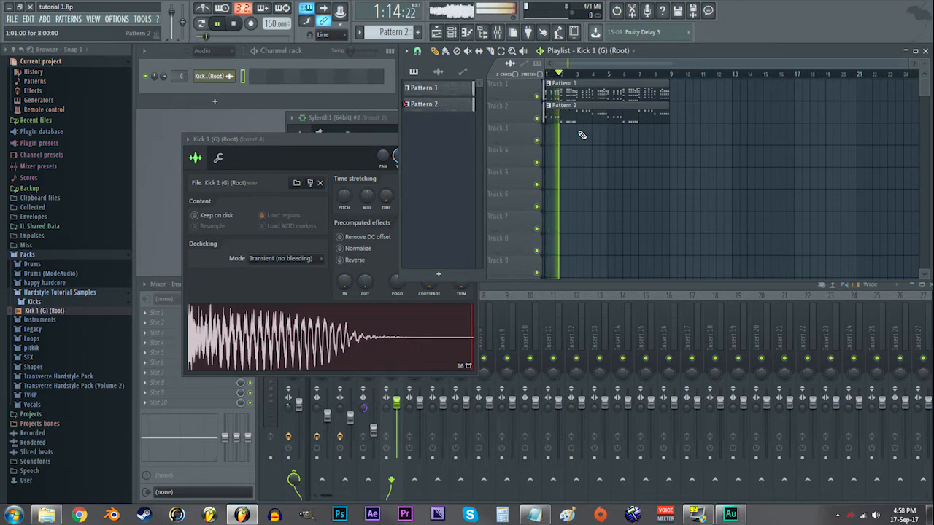
key(space)
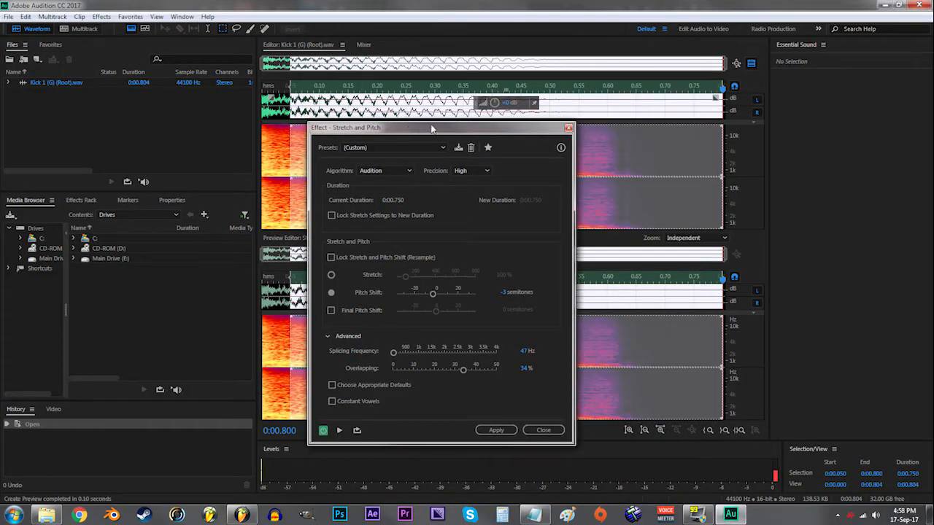
- In Audition's Stretch and Pitch effect, set the pitch shift to -2 semitones and the splicing frequency to 44 Hz
drag(431, 129, 494, 107)
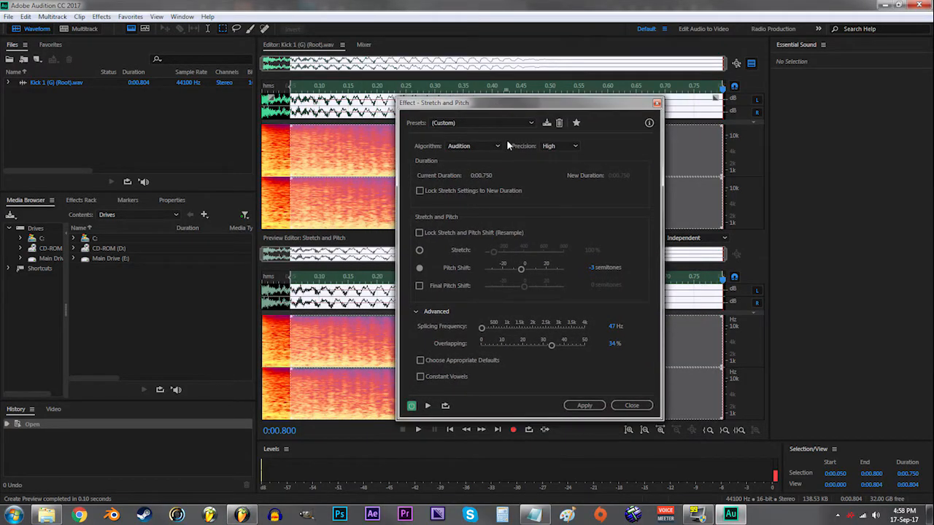
drag(502, 106, 488, 81)
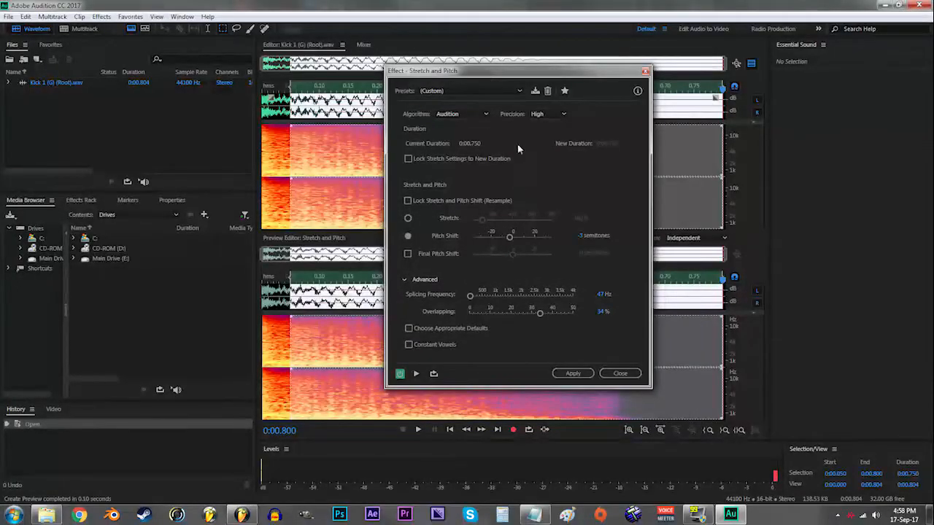
click(576, 235)
text(-2)
key(Return)
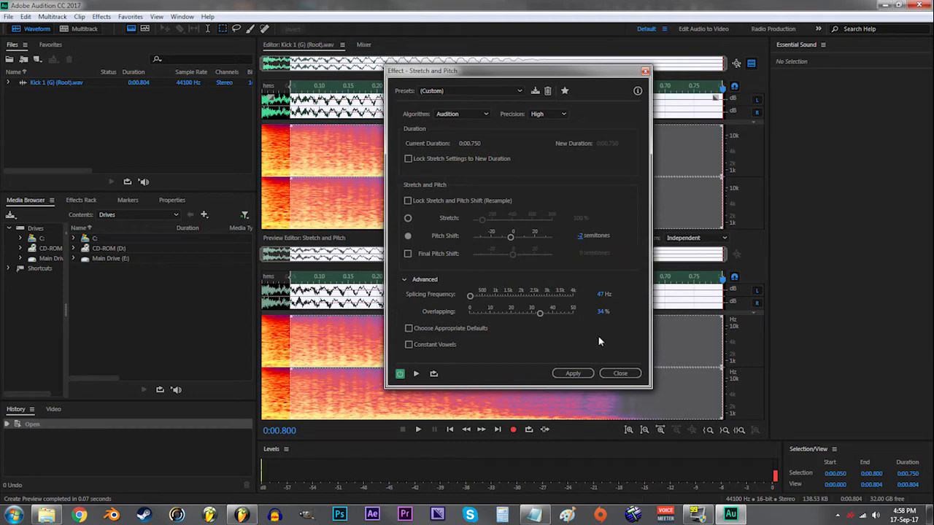
click(601, 295)
text(44)
key(Return)
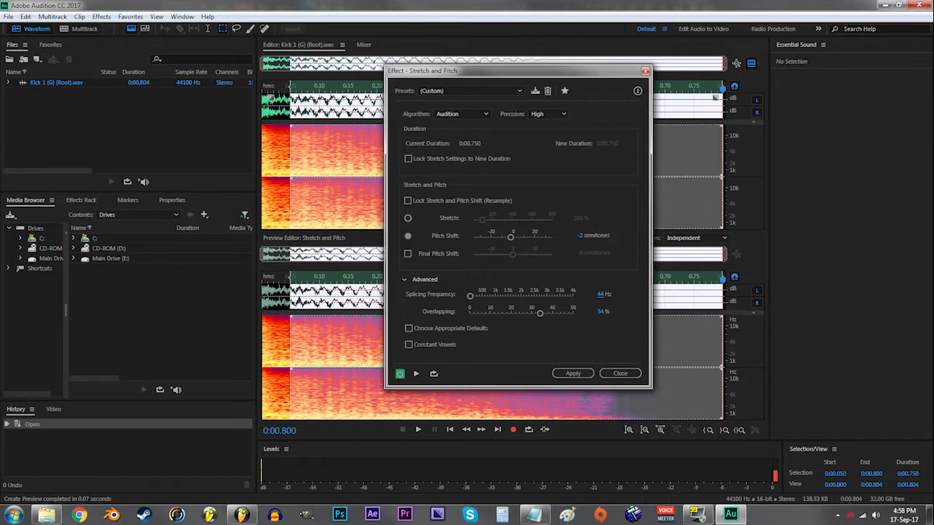
- Bring up the Kick Pitching Splice Frequencies.txt notes beside the effect settings and examine the frequency and semitone values for each note
click(536, 515)
drag(386, 229, 755, 165)
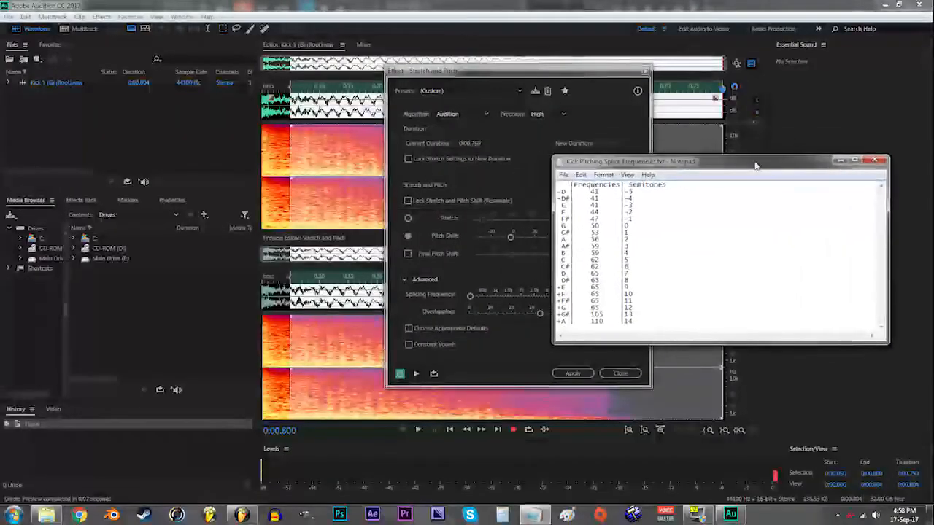
drag(631, 315, 562, 188)
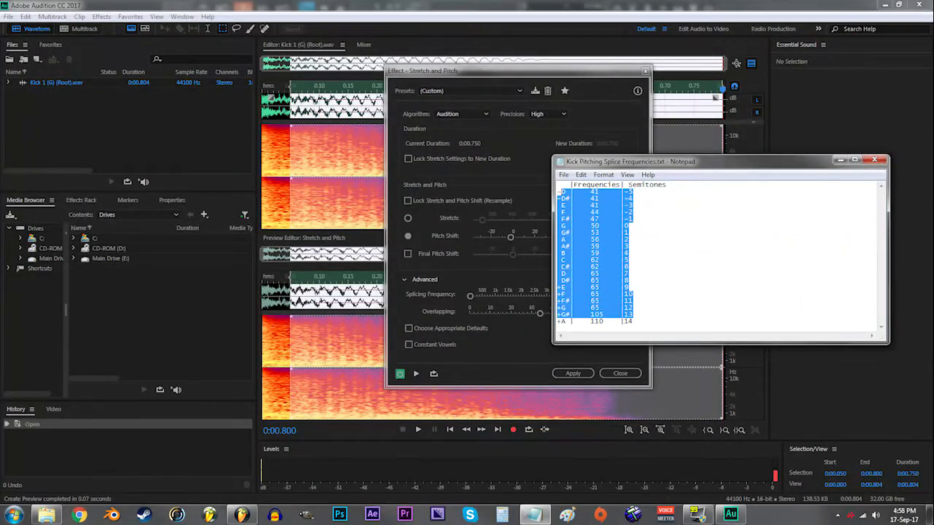
click(626, 259)
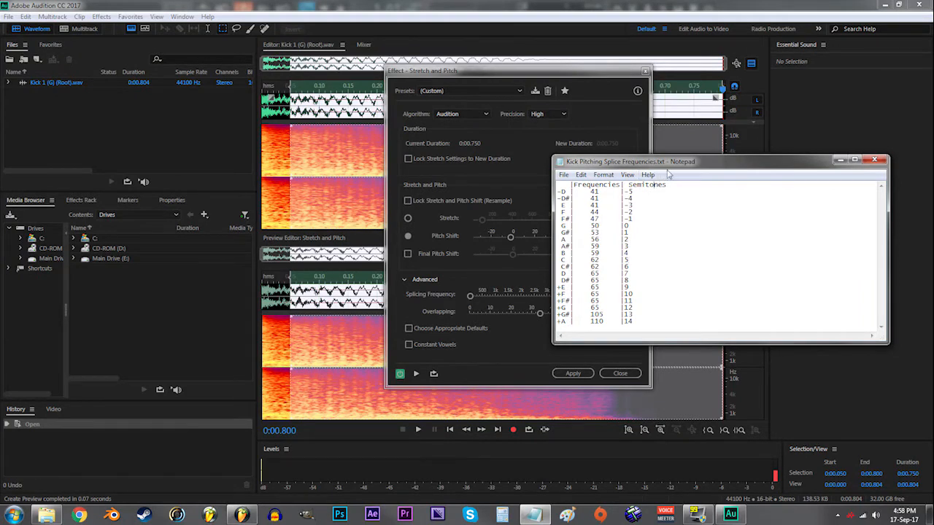
drag(722, 164, 788, 195)
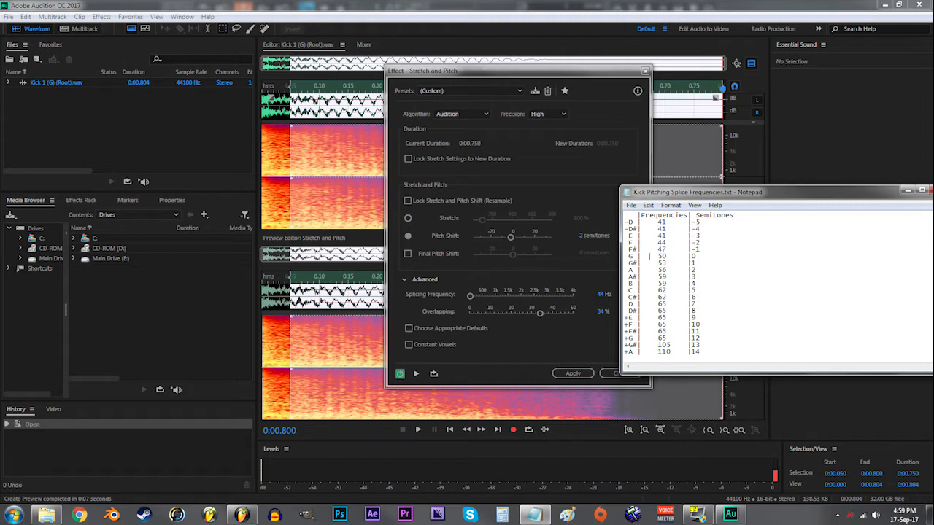
drag(771, 199, 814, 217)
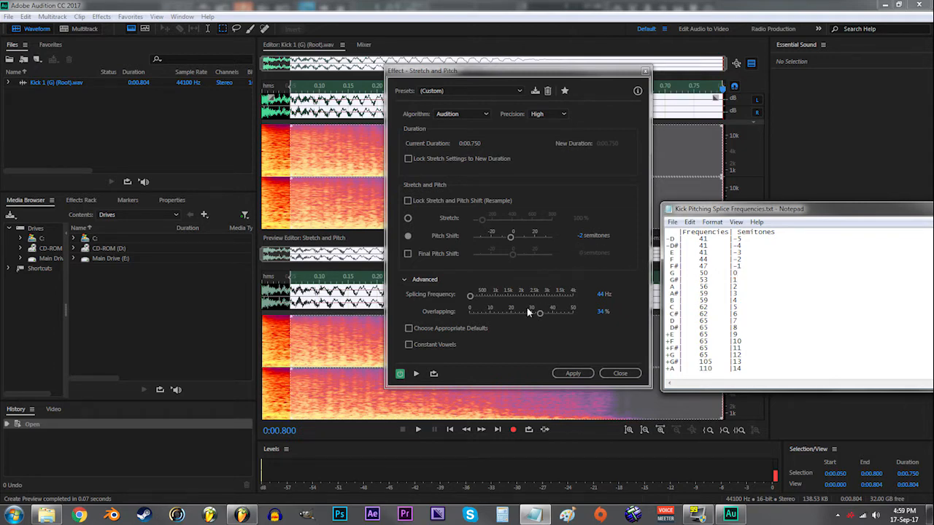
- Preview the pitched kick and apply the Stretch and Pitch effect to the selection
click(418, 374)
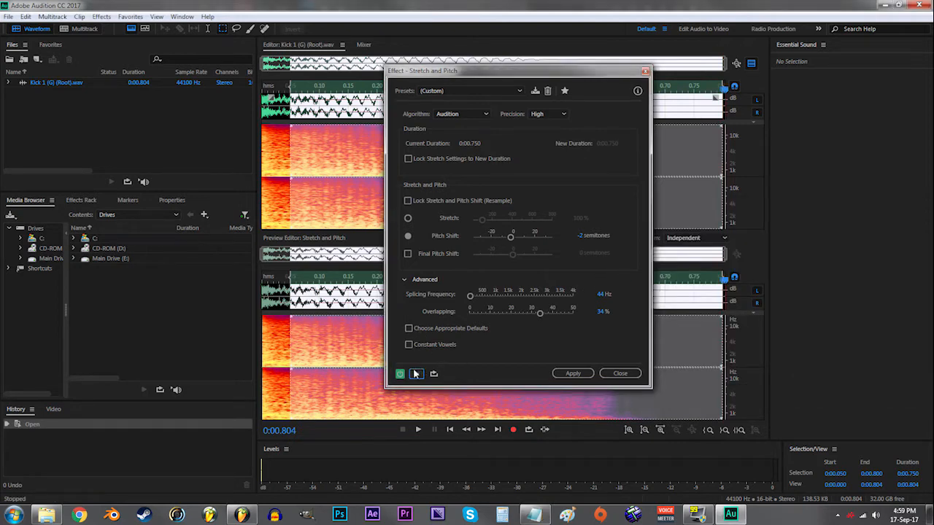
click(572, 374)
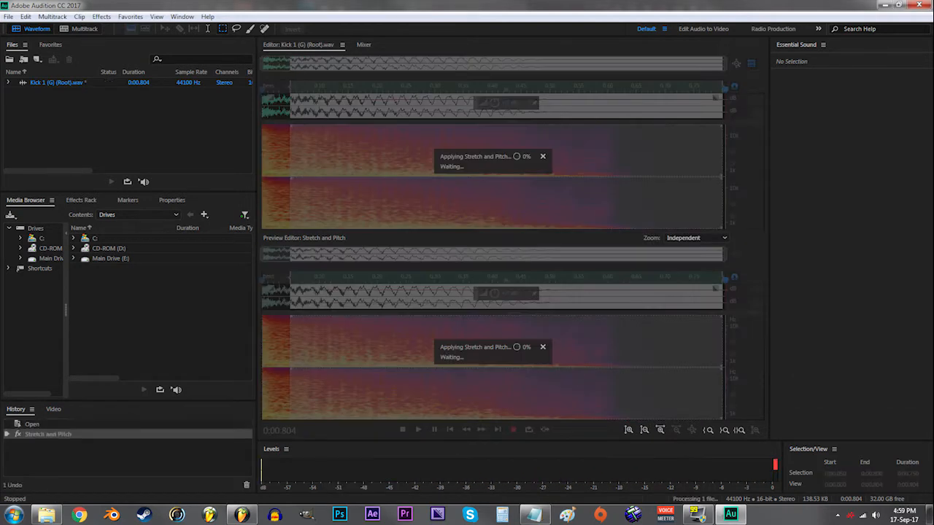
- Start exporting the pitched kick as a file and choose the Kicks folder inside Hardstyle Tutorial Samples as its location
click(9, 16)
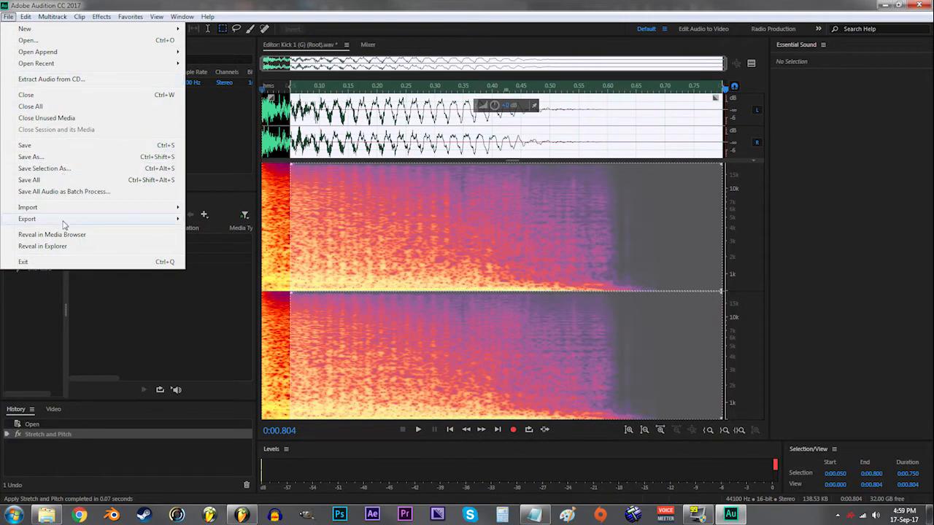
mouse_move(64, 220)
click(219, 222)
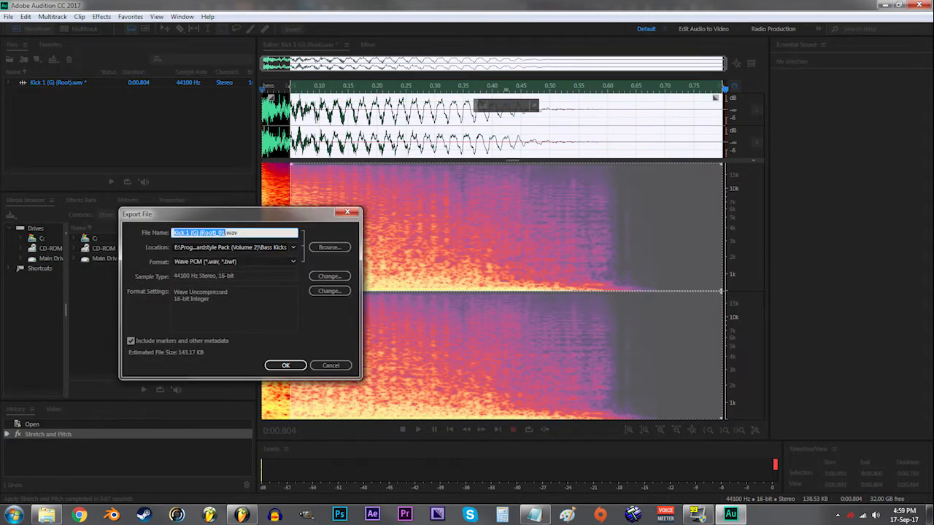
click(326, 248)
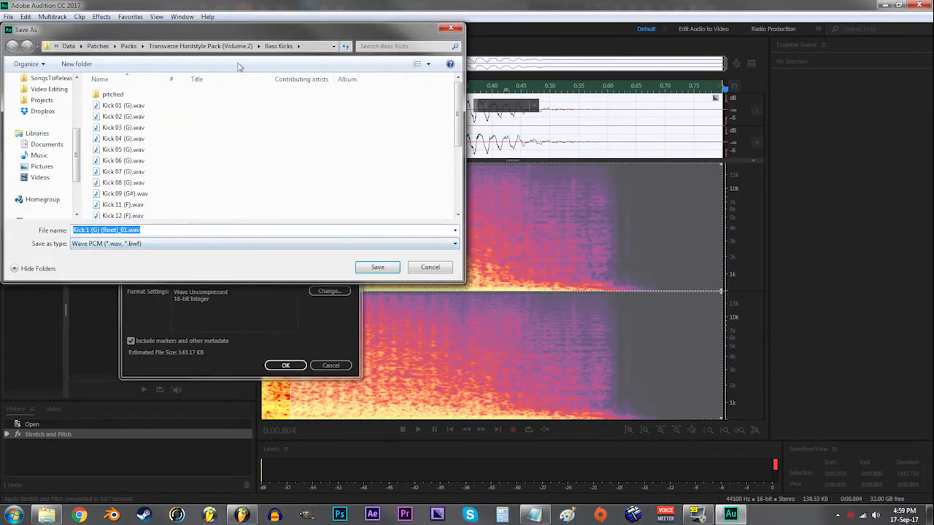
click(129, 47)
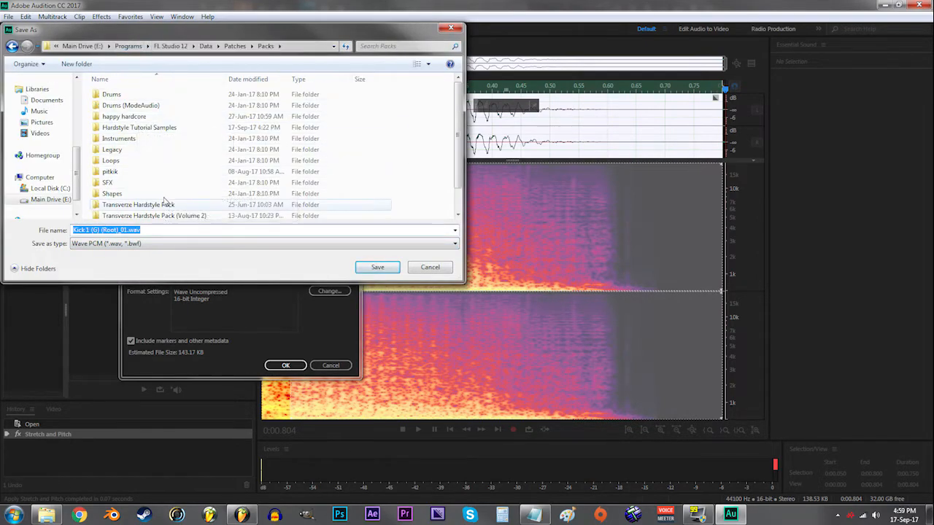
double_click(149, 128)
double_click(117, 95)
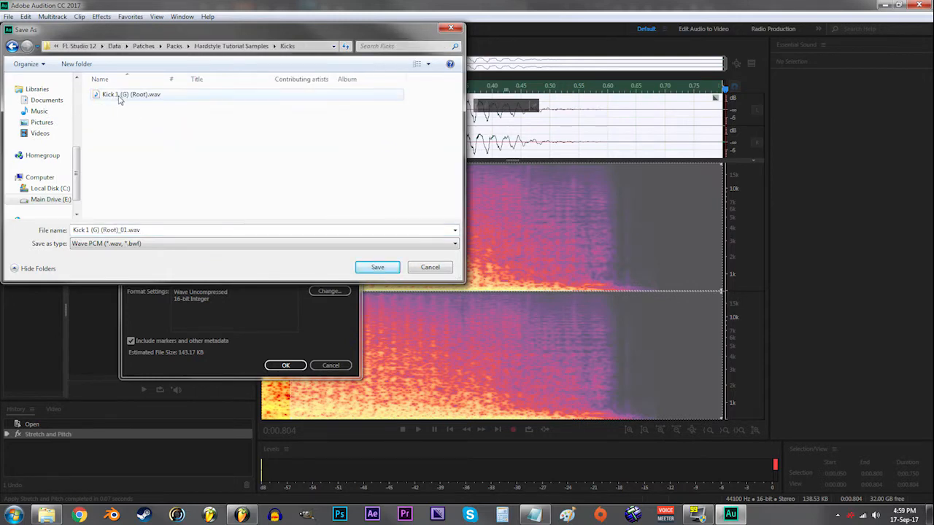
- Name the exported file Kick 1 (F).wav and complete the export
click(127, 230)
drag(128, 230, 99, 229)
key(BackSpace)
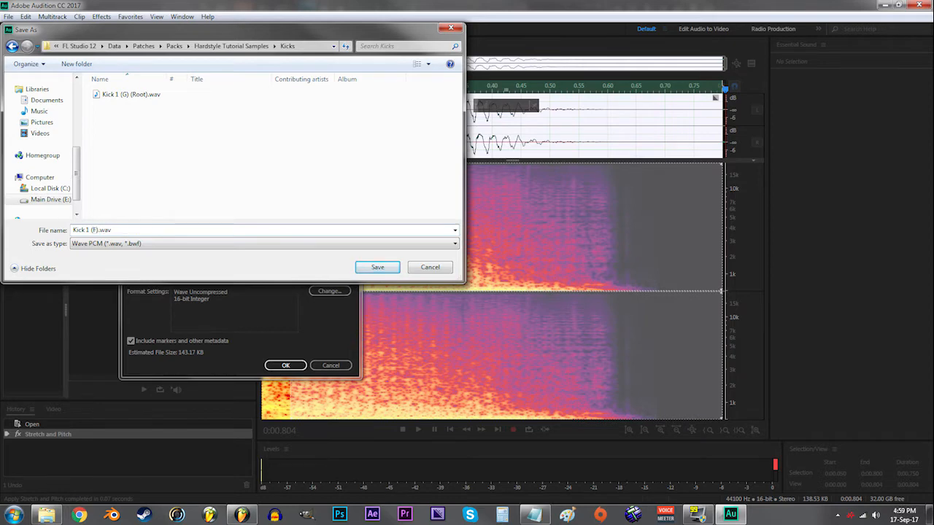
key(Return)
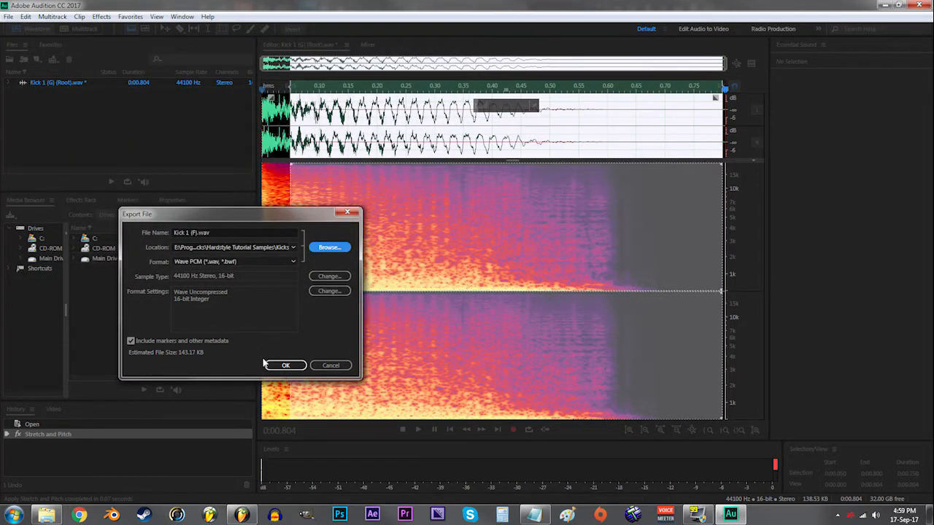
click(285, 364)
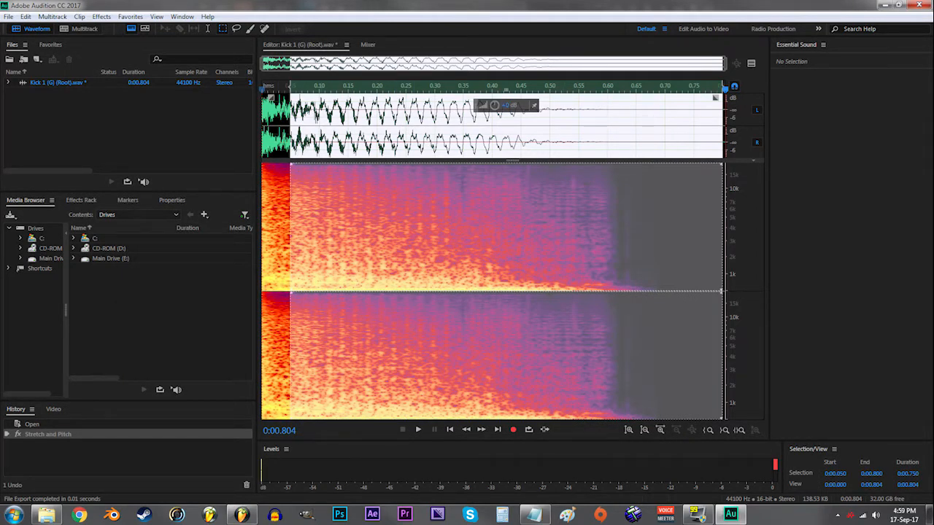
- Undo the applied Stretch and Pitch effect and reopen its settings for the same selection of the original kick
key(ctrl+z)
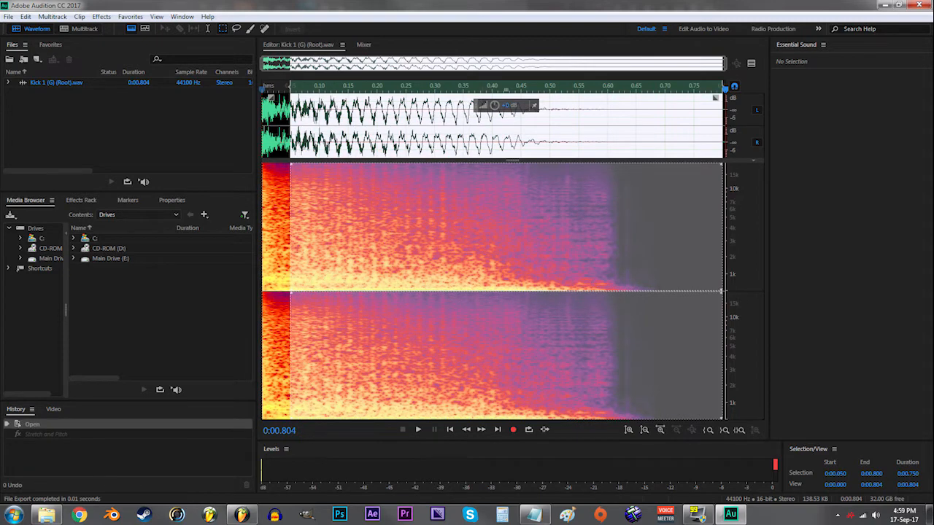
click(101, 16)
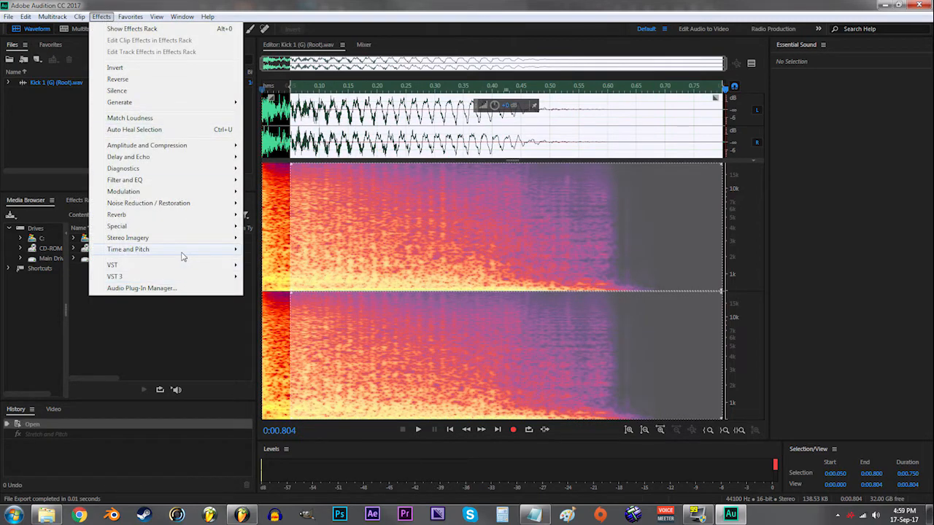
mouse_move(208, 255)
click(290, 299)
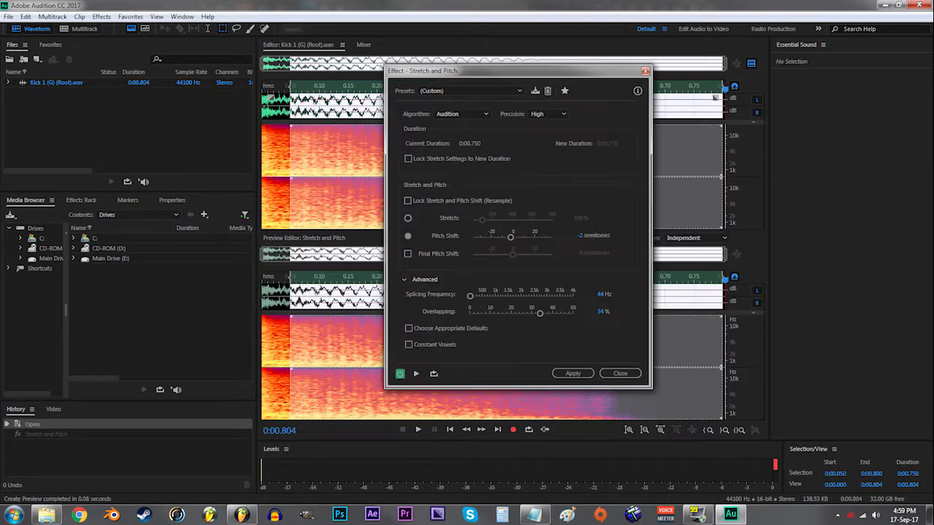
drag(454, 72, 436, 81)
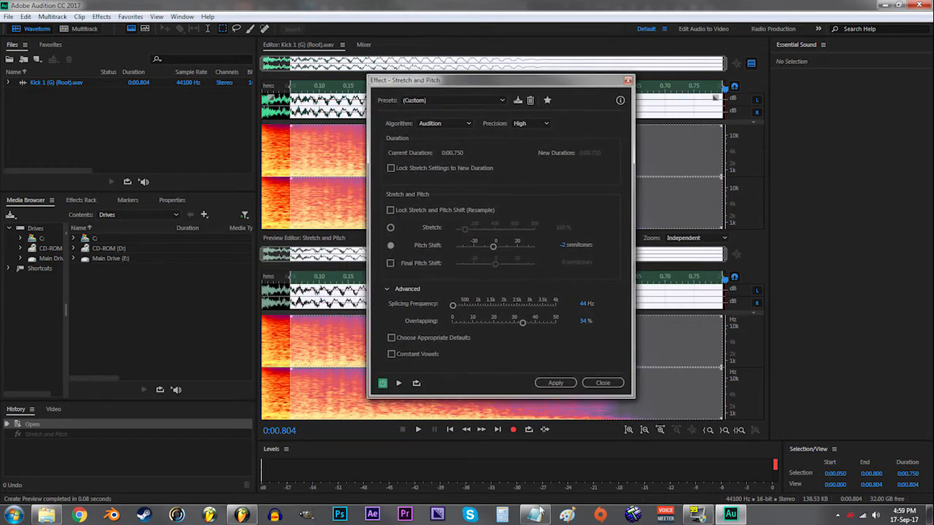
- Look up the splicing frequency and semitone shift for the -D note in Kick Pitching Splice Frequencies.txt in Notepad
click(536, 514)
drag(782, 202, 642, 197)
drag(560, 222, 604, 222)
click(604, 222)
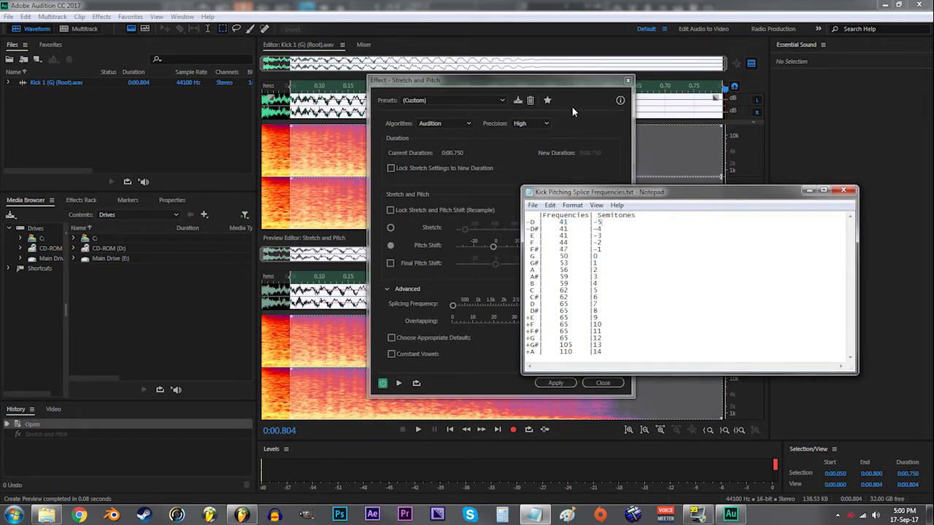
drag(567, 223, 562, 177)
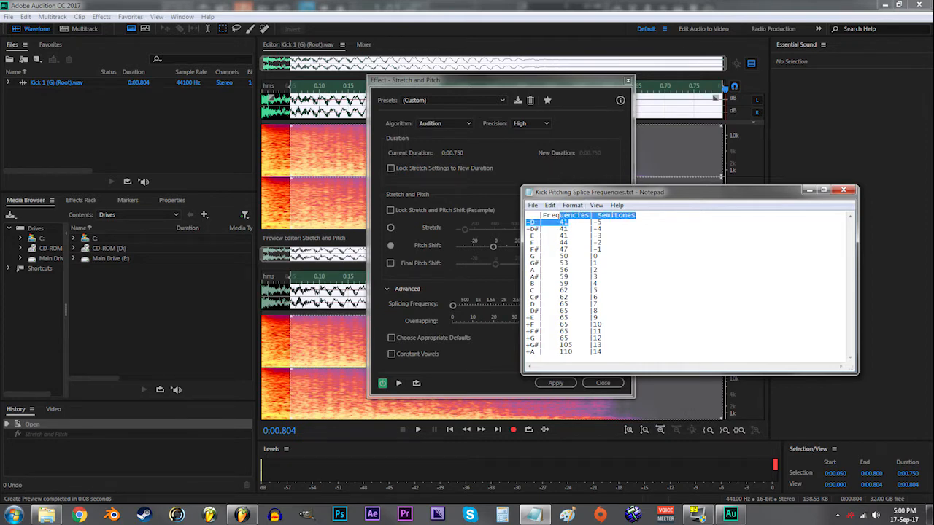
click(563, 221)
click(531, 174)
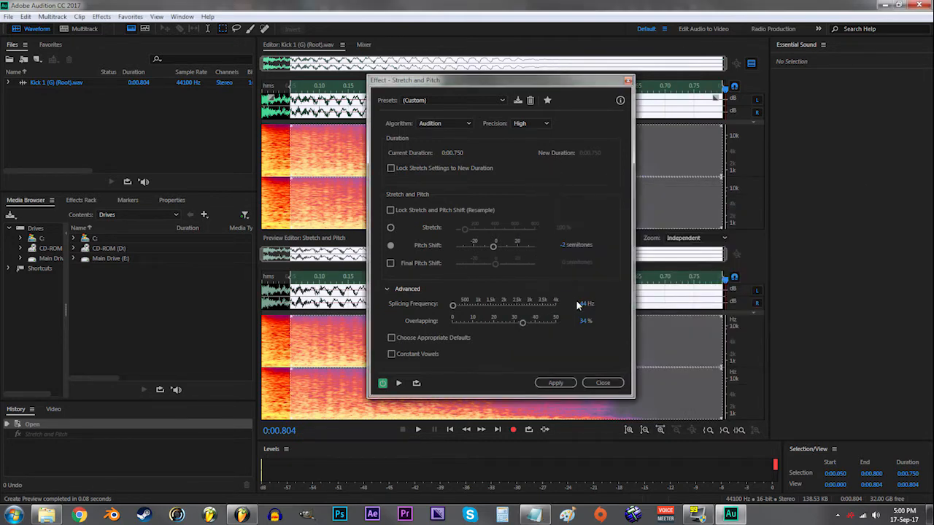
- Set the splicing frequency to 41 Hz and the pitch shift to -5 semitones, then preview and apply the Stretch and Pitch effect
click(579, 301)
text(41)
key(Return)
click(562, 244)
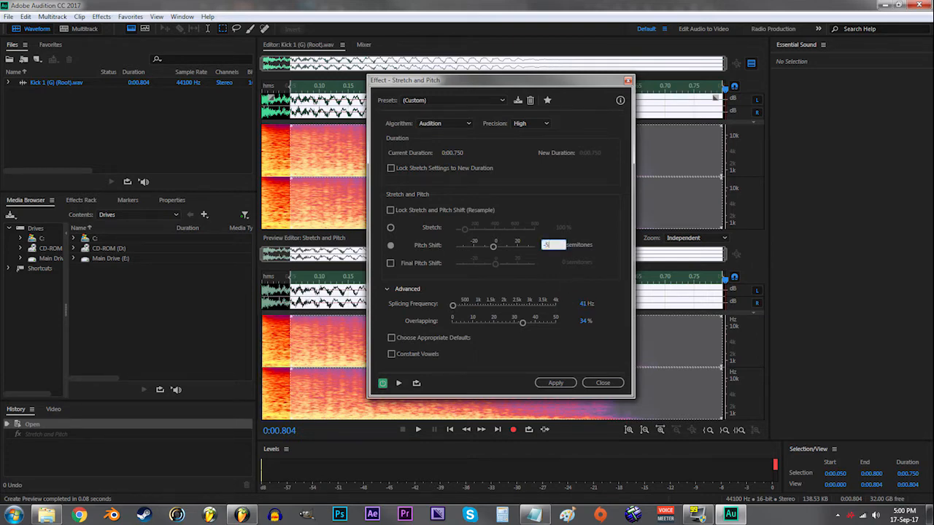
click(398, 383)
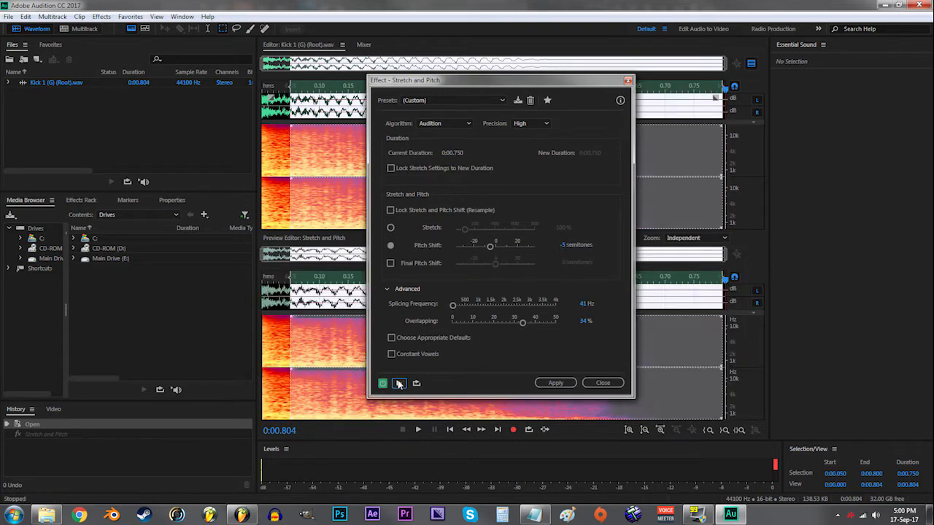
click(555, 382)
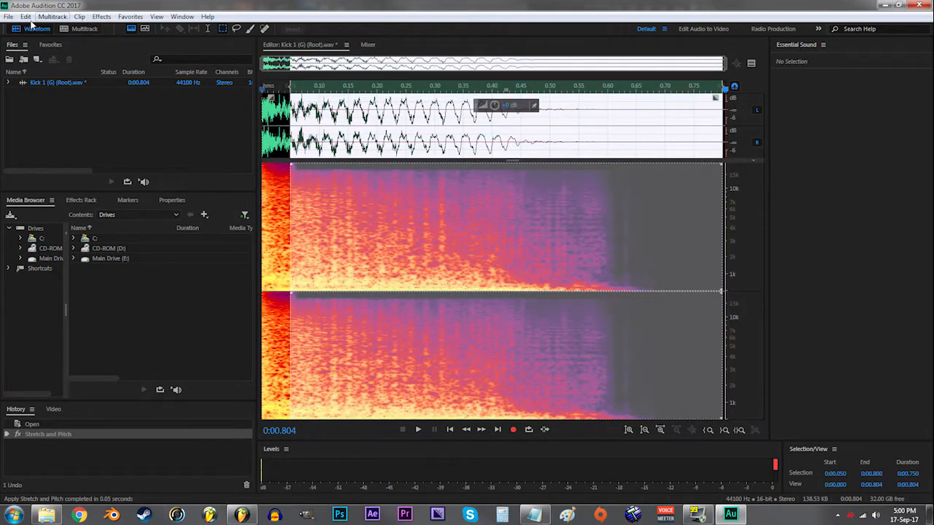
- Export the pitched kick as Kick 1 (-D).wav into the Kicks folder of Hardstyle Tutorial Samples
click(8, 16)
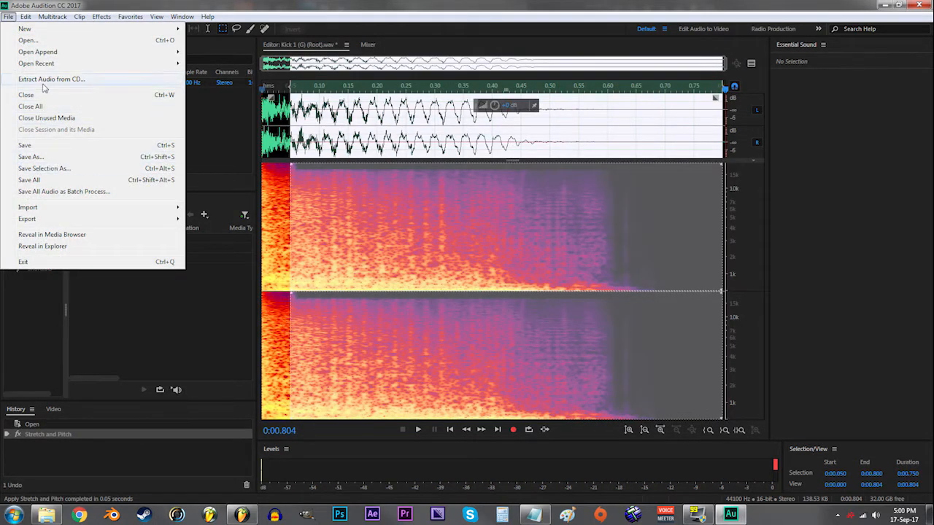
mouse_move(66, 219)
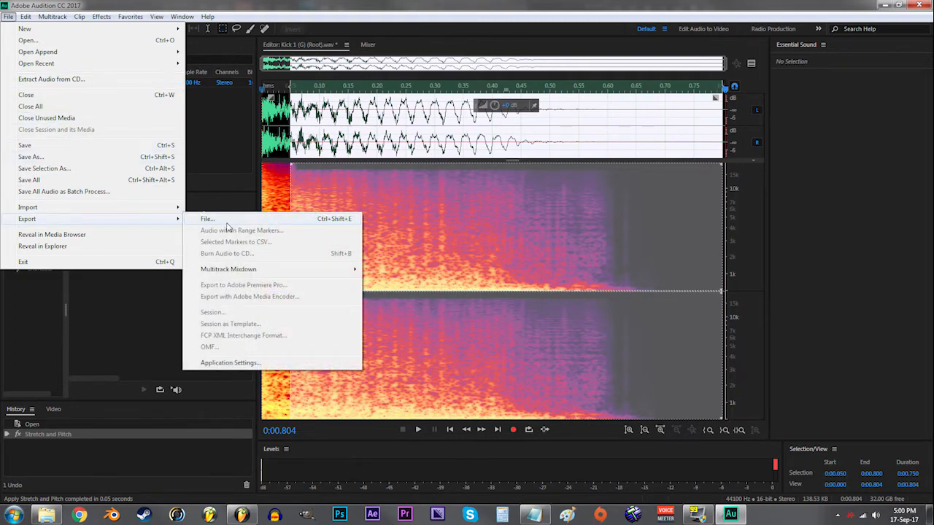
click(205, 220)
click(329, 249)
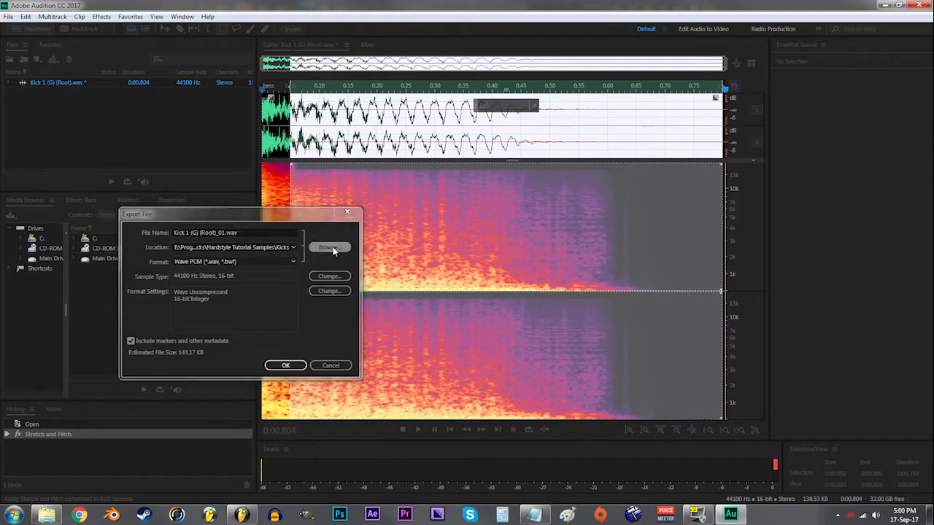
click(135, 94)
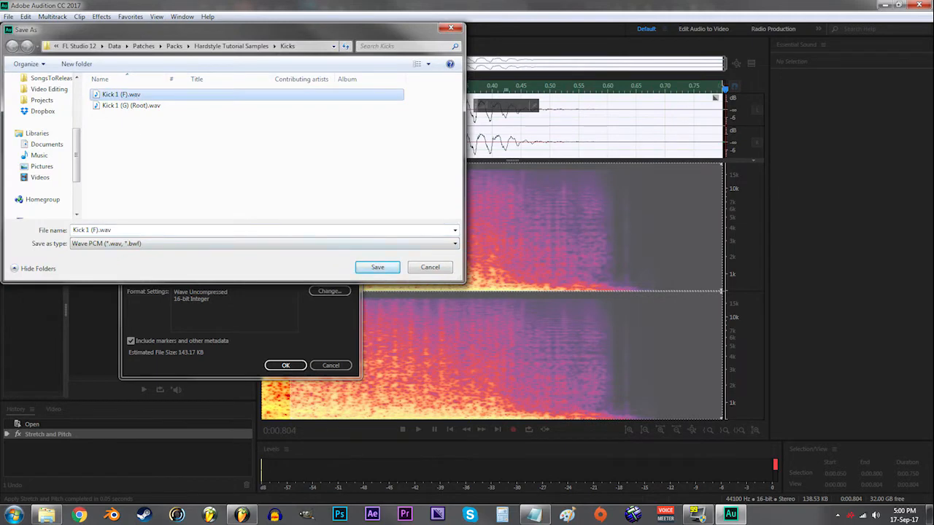
click(94, 229)
click(94, 230)
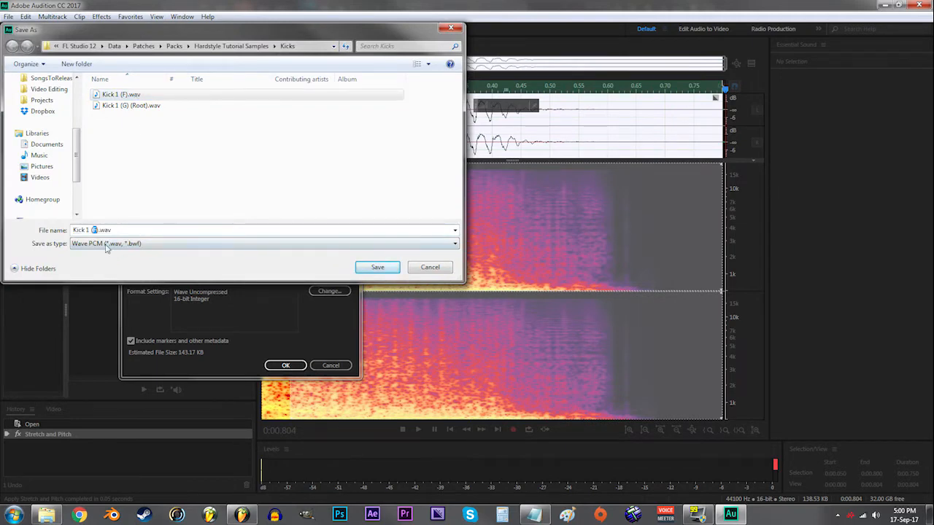
text(D)
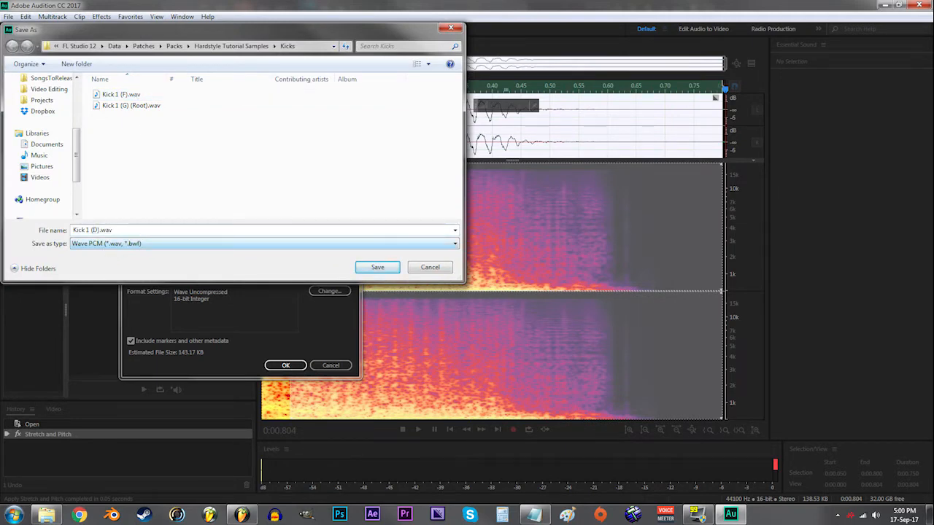
key(Return)
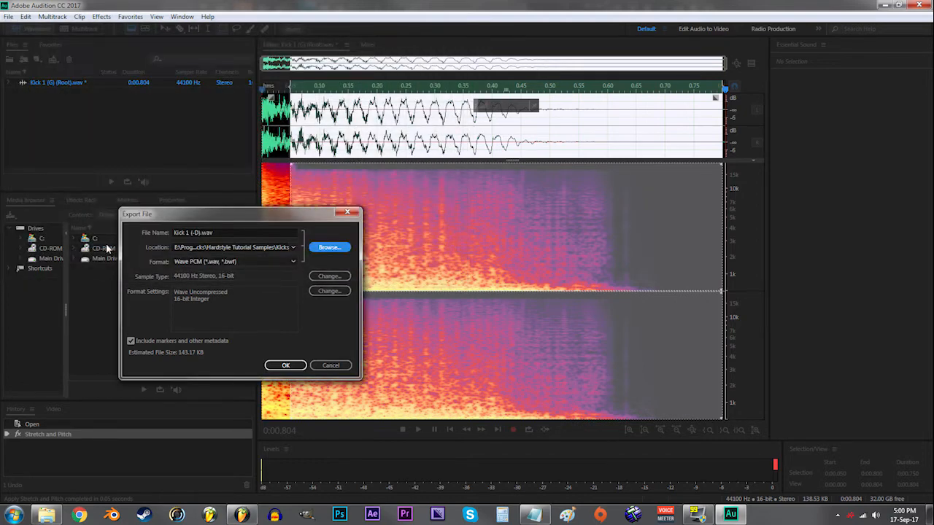
click(286, 366)
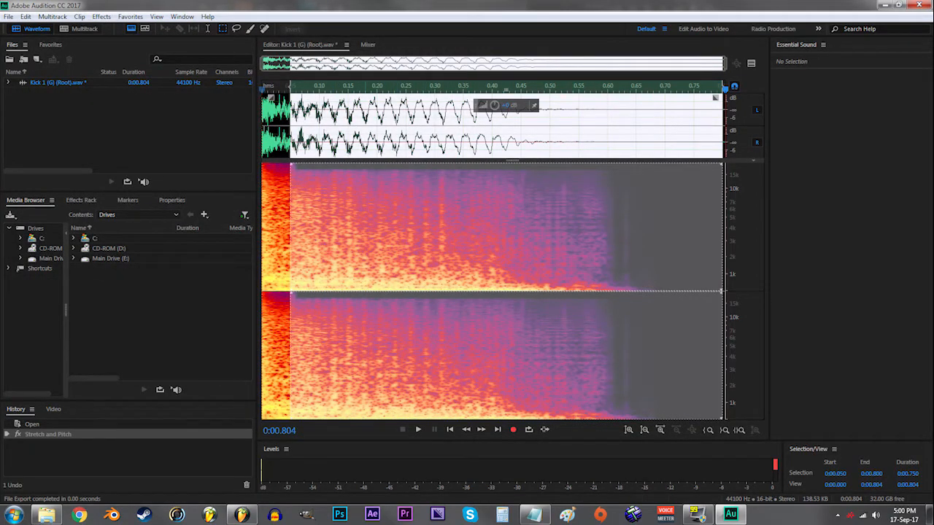
- Undo the applied Stretch and Pitch effect and play back the original kick
key(ctrl+z)
key(space)
key(space)
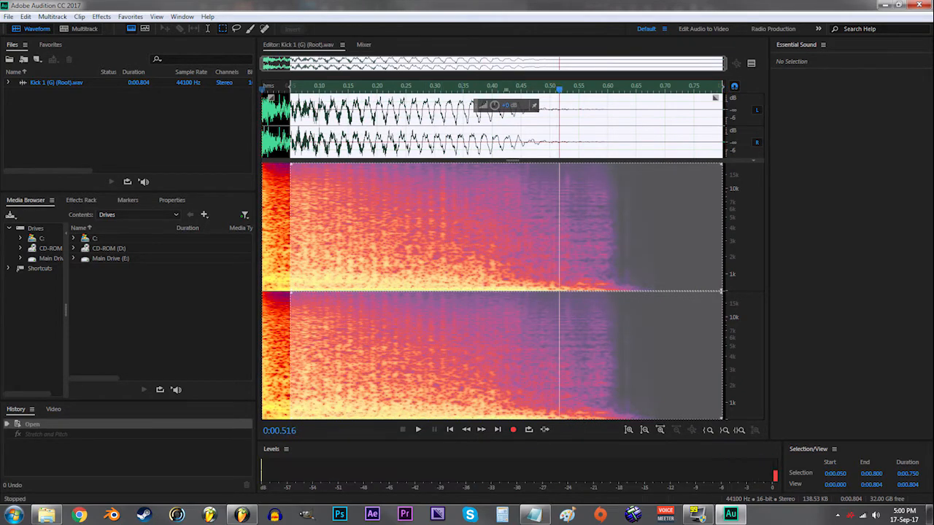
- Check the frequency and semitone values for the A note in the Notepad list and return to Audition
click(535, 514)
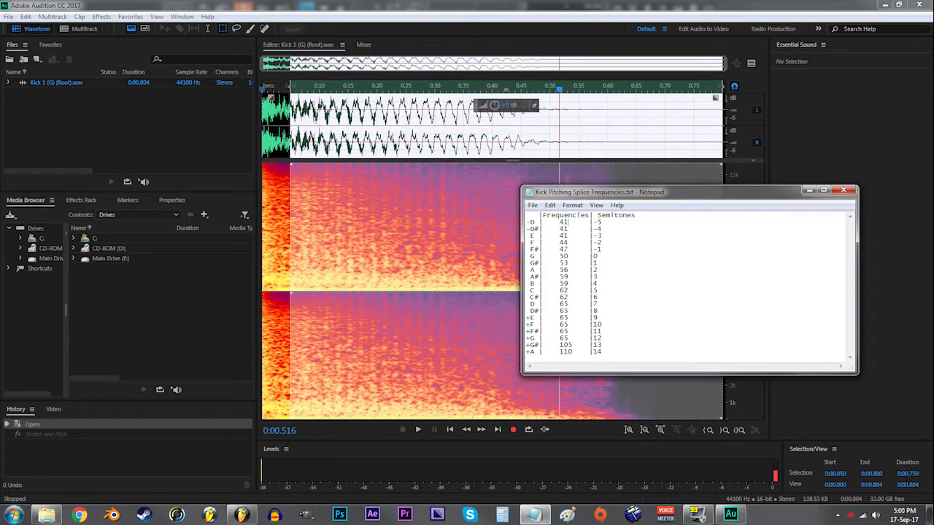
drag(560, 270, 573, 270)
click(574, 271)
click(291, 4)
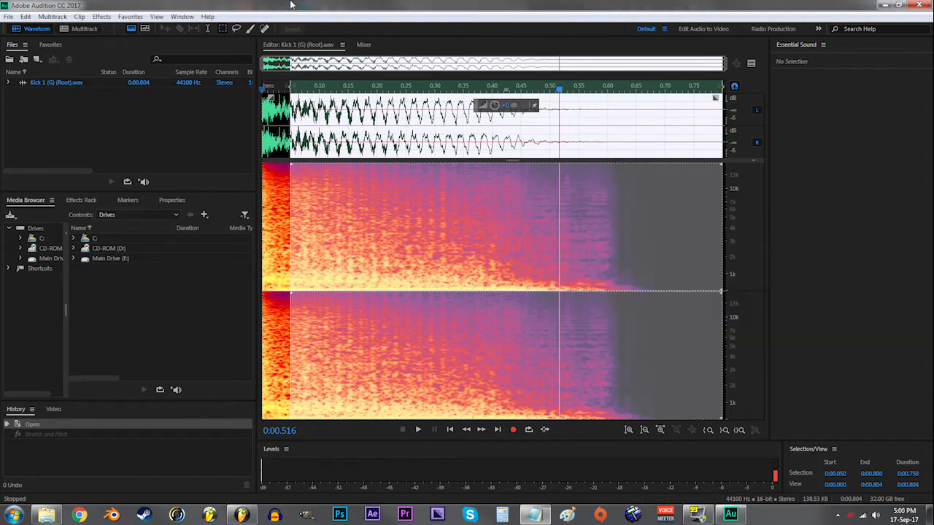
- Reopen the Stretch and Pitch effect and set the pitch shift to 2 semitones and the splicing frequency to 55 Hz
click(79, 16)
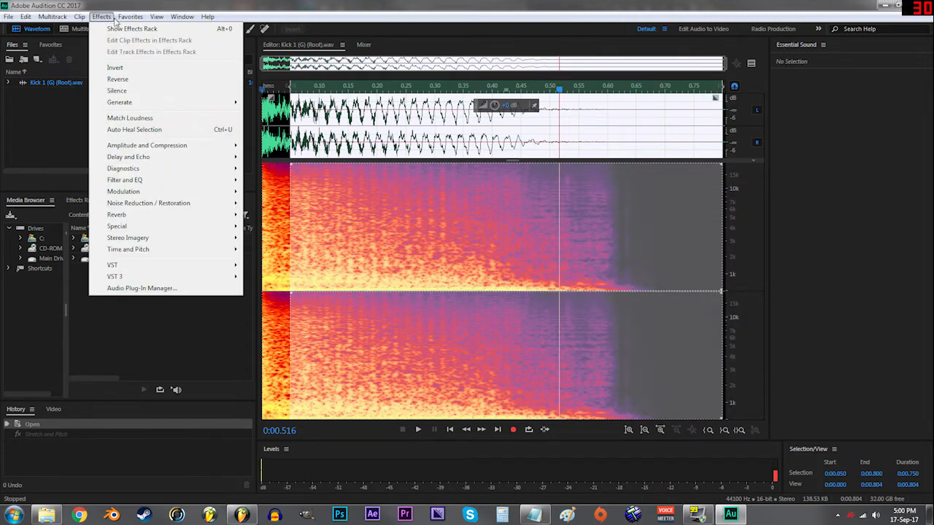
mouse_move(107, 16)
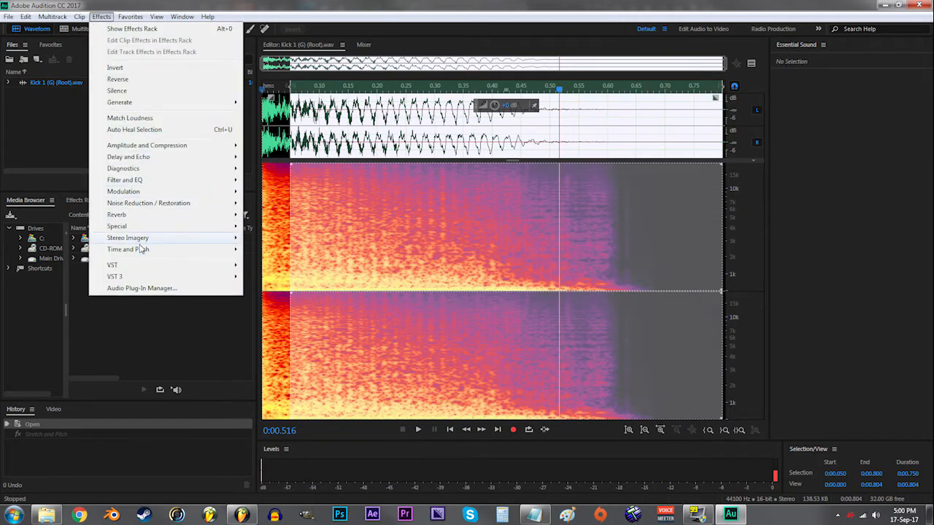
mouse_move(146, 250)
click(293, 295)
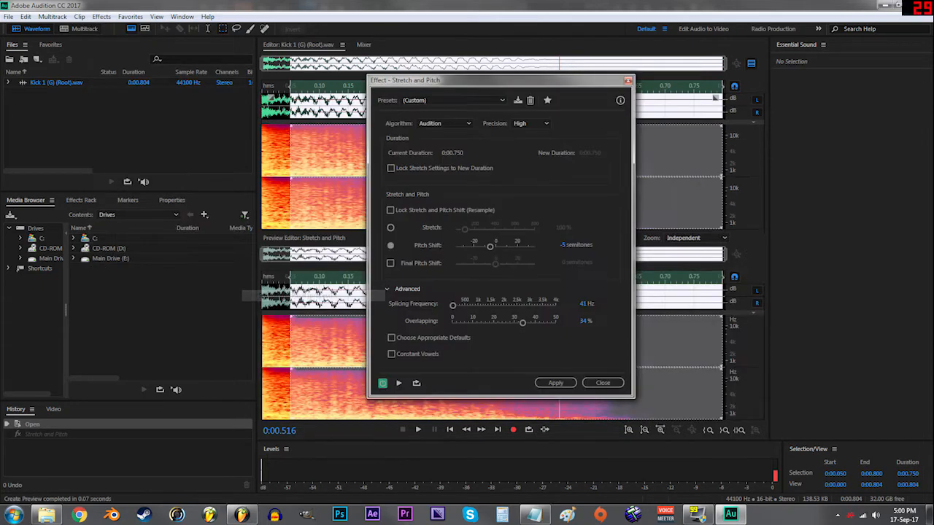
click(566, 245)
text(2)
key(Tab)
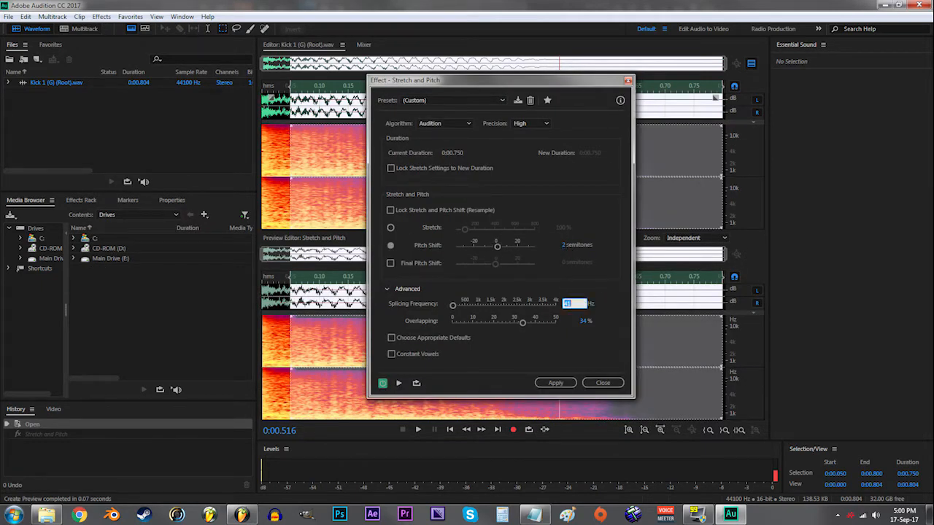
text(55)
key(Return)
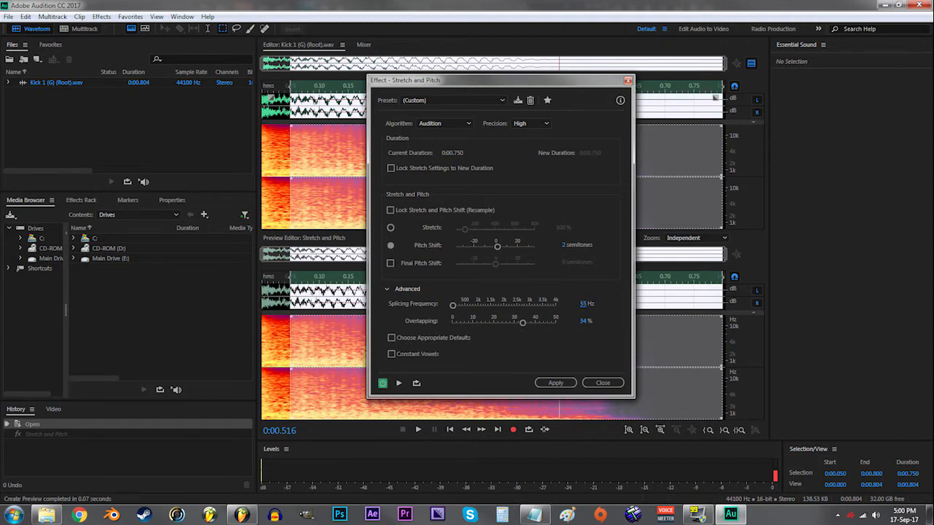
- Recheck the A note in the Notepad frequency list and correct the splicing frequency to 56 Hz
click(535, 514)
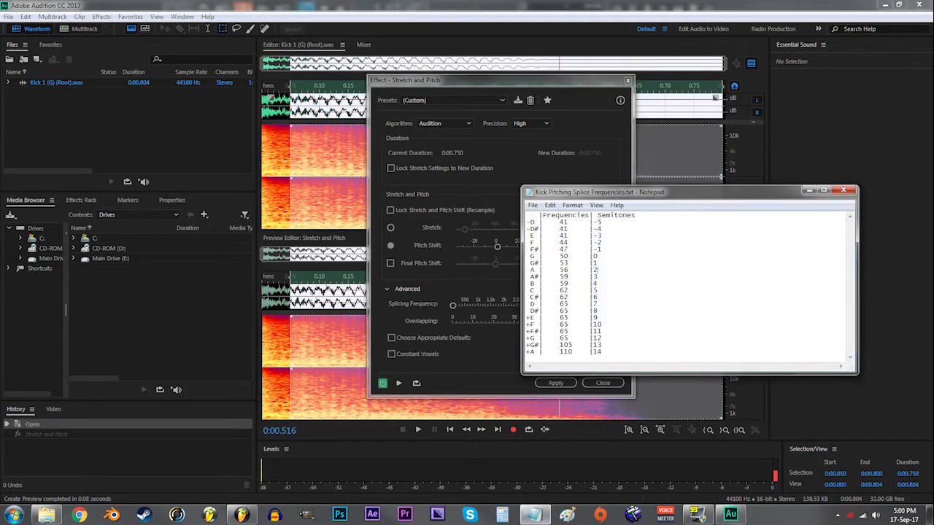
click(514, 218)
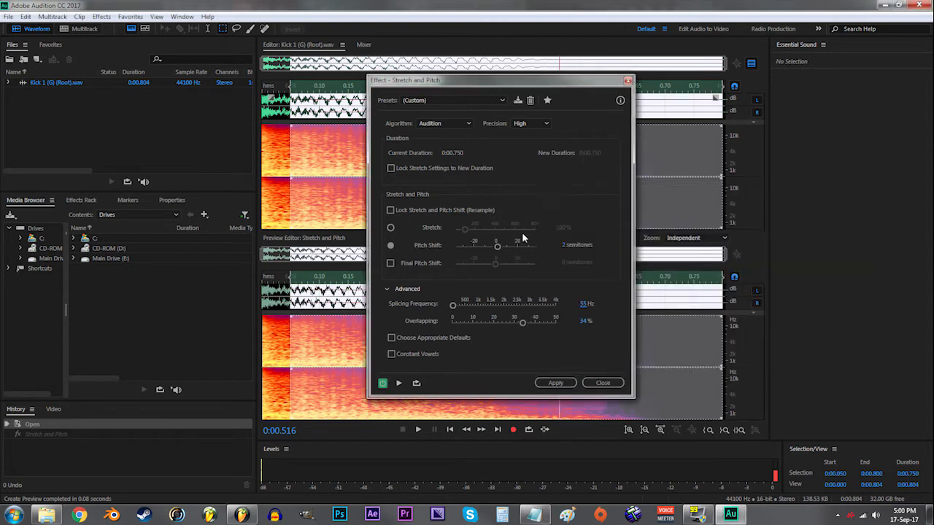
click(583, 304)
key(Return)
- Preview the kick with the current Stretch and Pitch settings and apply the effect to the selection
click(401, 383)
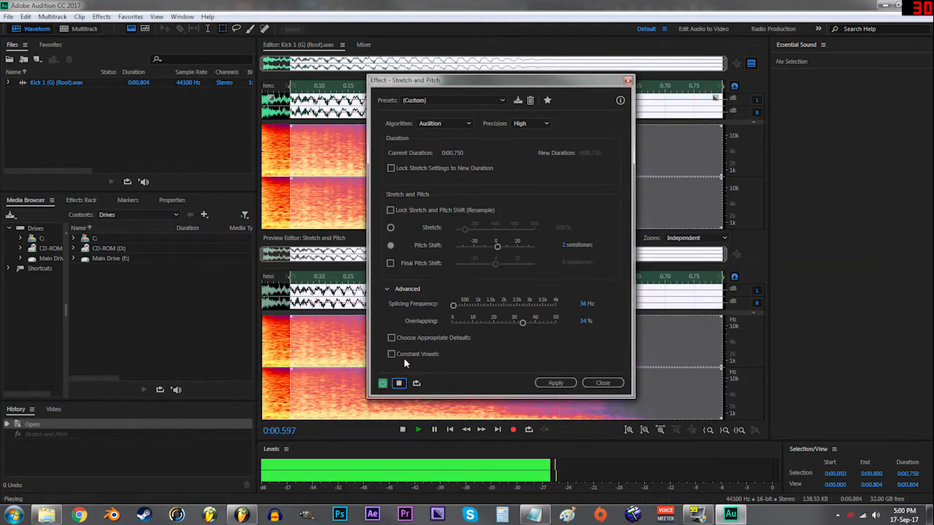
click(399, 383)
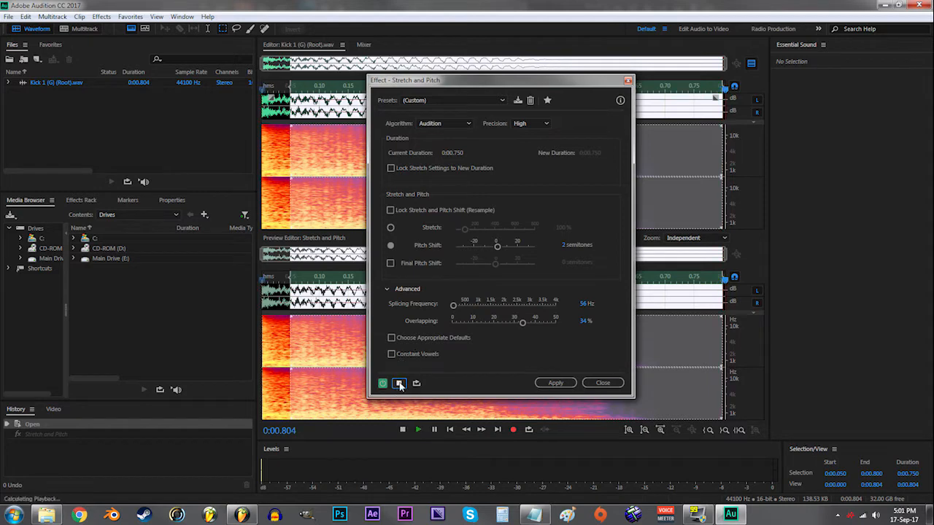
click(553, 383)
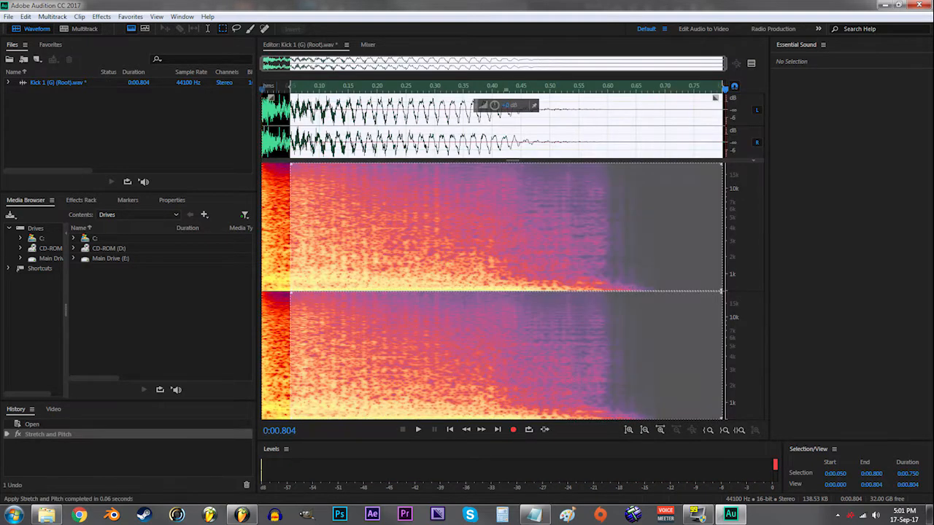
- Export the pitched kick as Kick 1 (A).wav into the Kicks folder, then undo the Stretch and Pitch effect
click(9, 16)
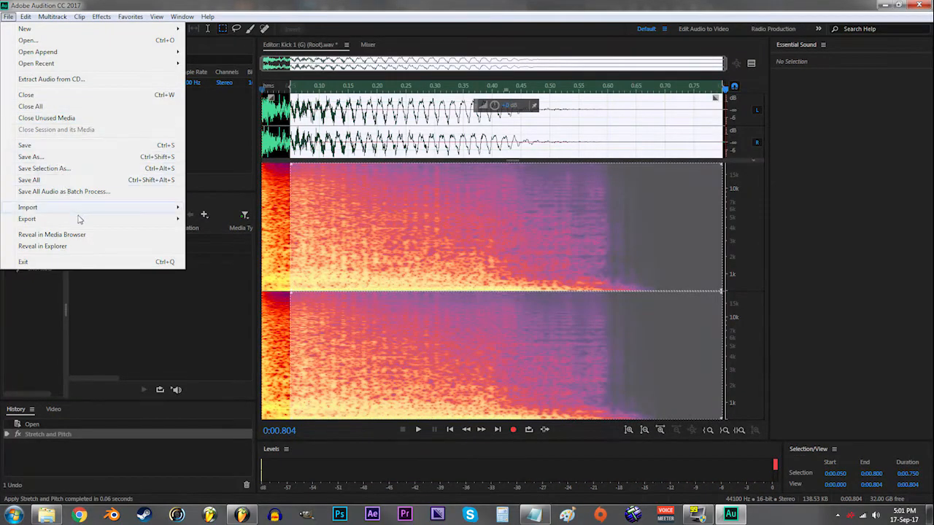
mouse_move(85, 221)
click(209, 218)
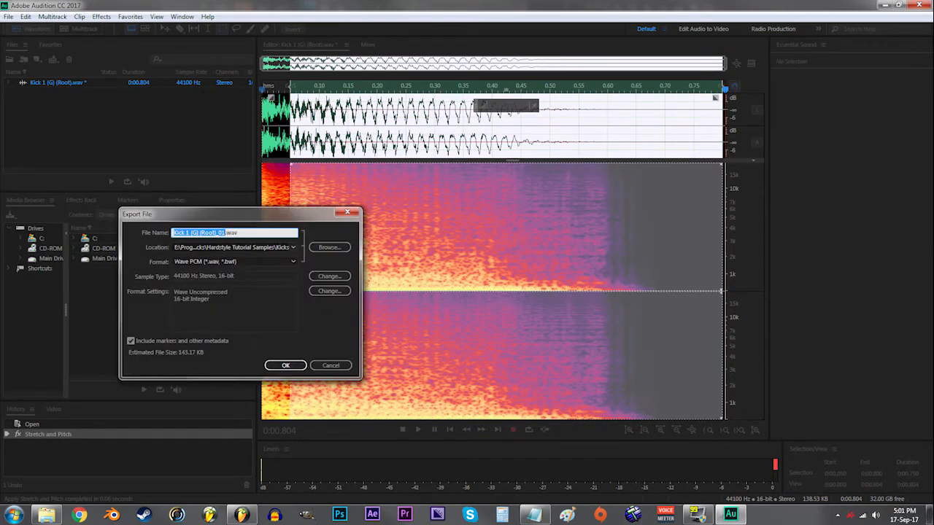
click(315, 248)
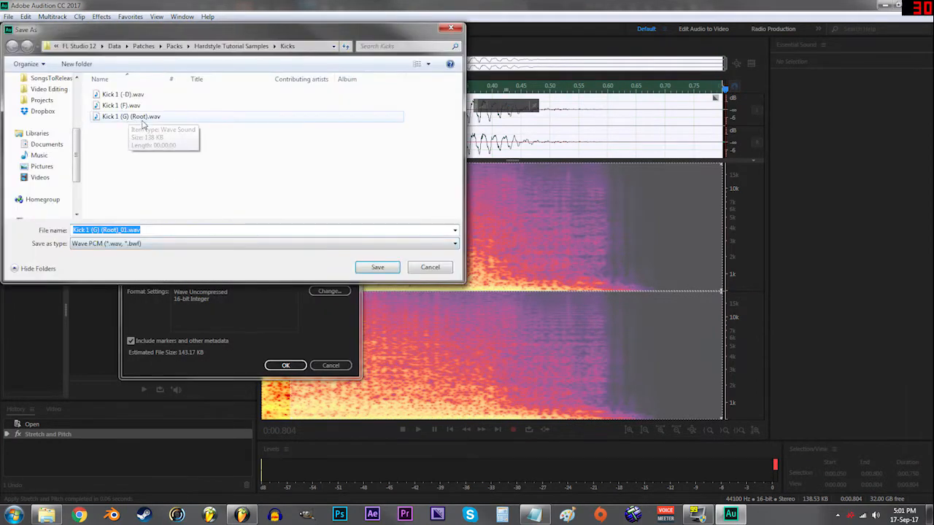
click(121, 105)
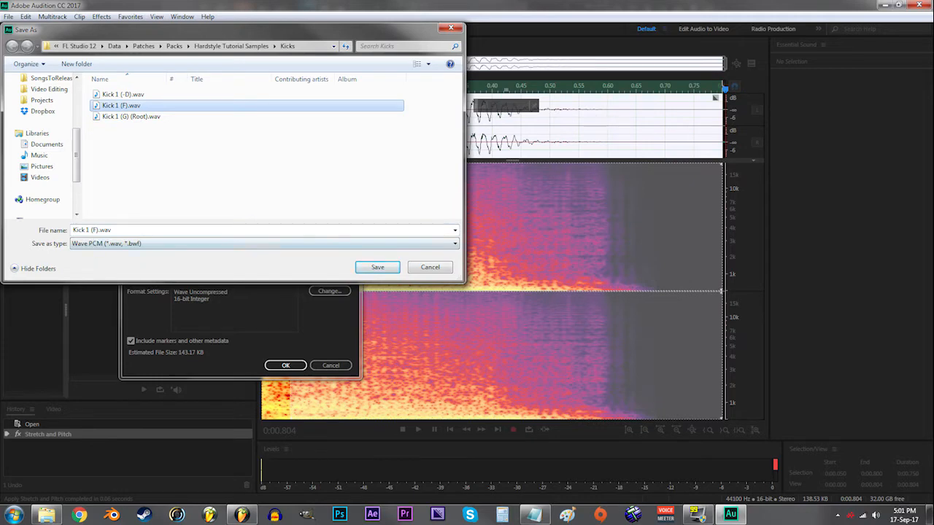
click(92, 230)
key(Delete)
text(A)
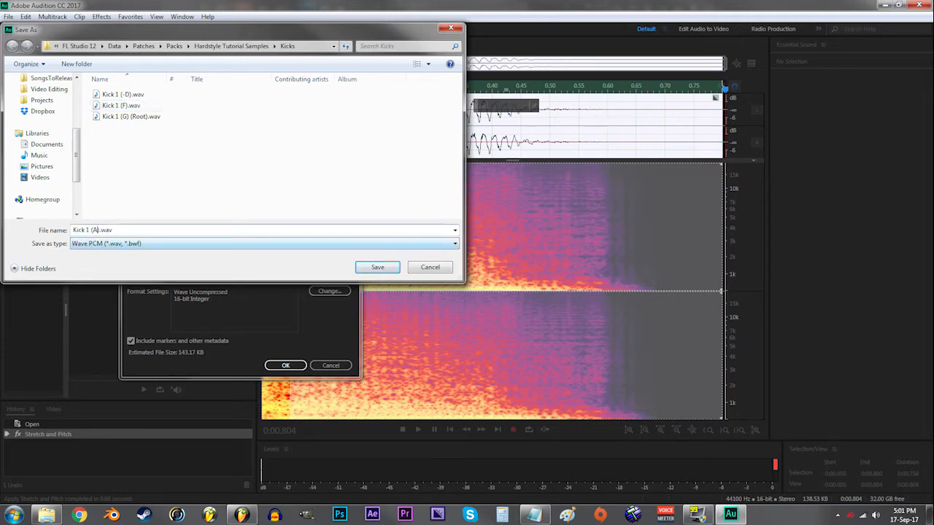
click(375, 268)
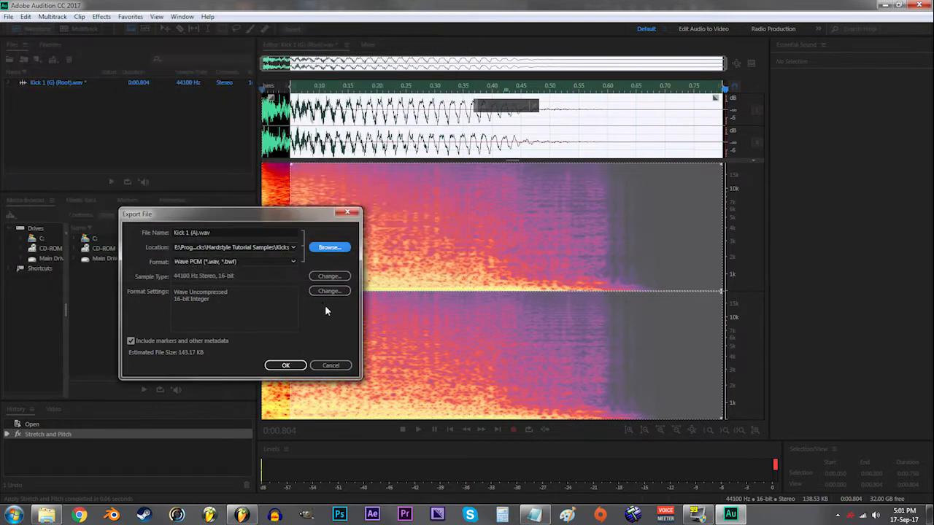
click(298, 365)
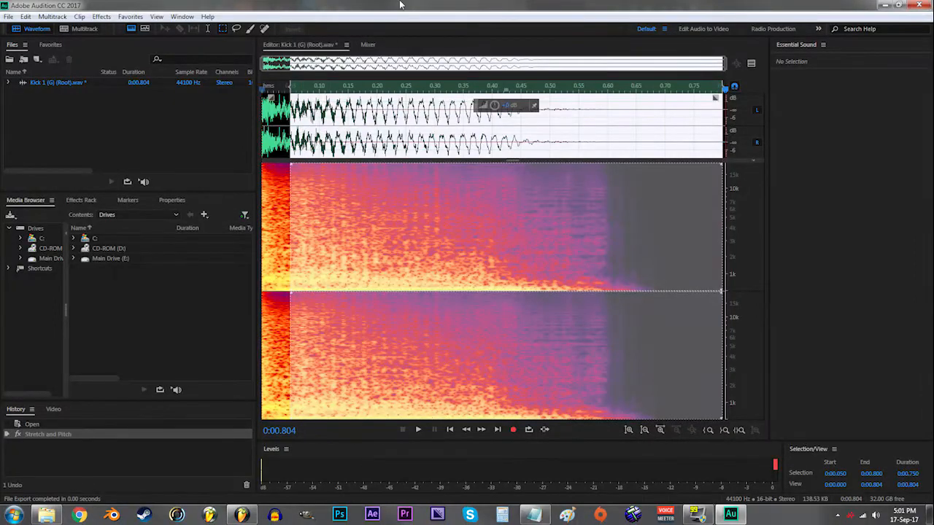
key(ctrl+z)
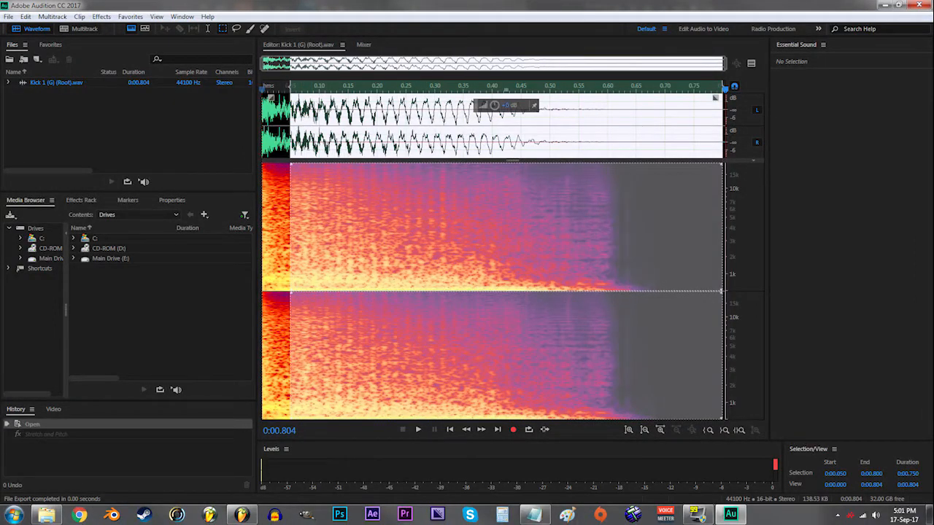
- Reopen the Stretch and Pitch effect and set the pitch shift to 7 semitones
click(108, 18)
mouse_move(212, 248)
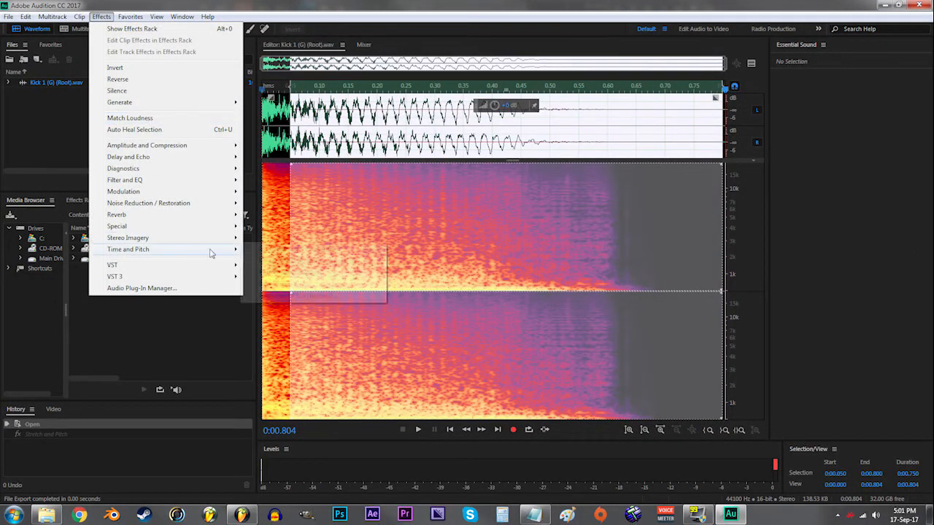
click(276, 299)
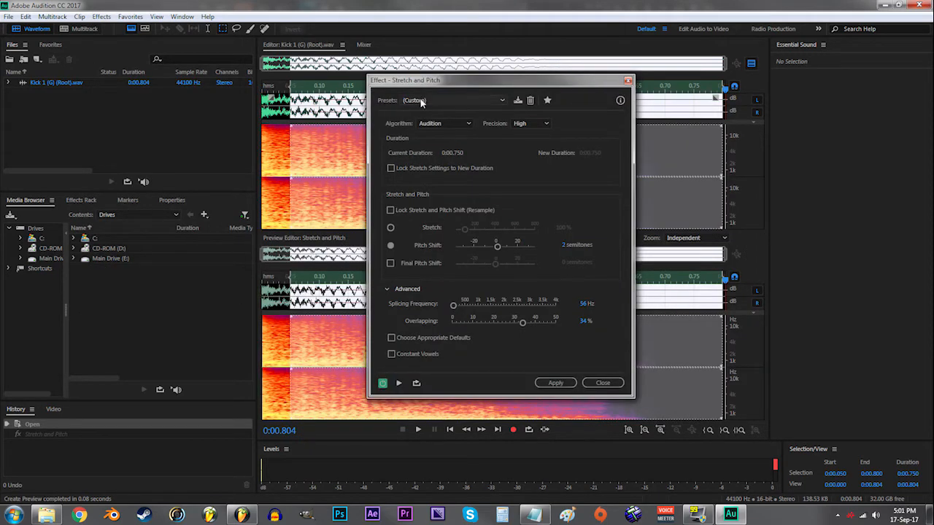
drag(447, 82, 426, 84)
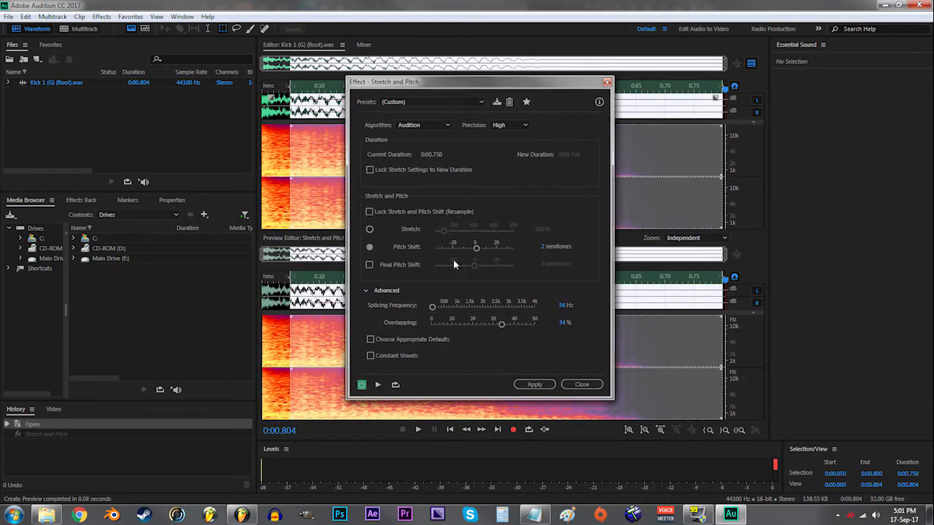
click(542, 248)
key(Return)
- Check the D note in the Notepad frequency list, set the splicing frequency to 65 Hz, and preview and apply the effect
click(536, 512)
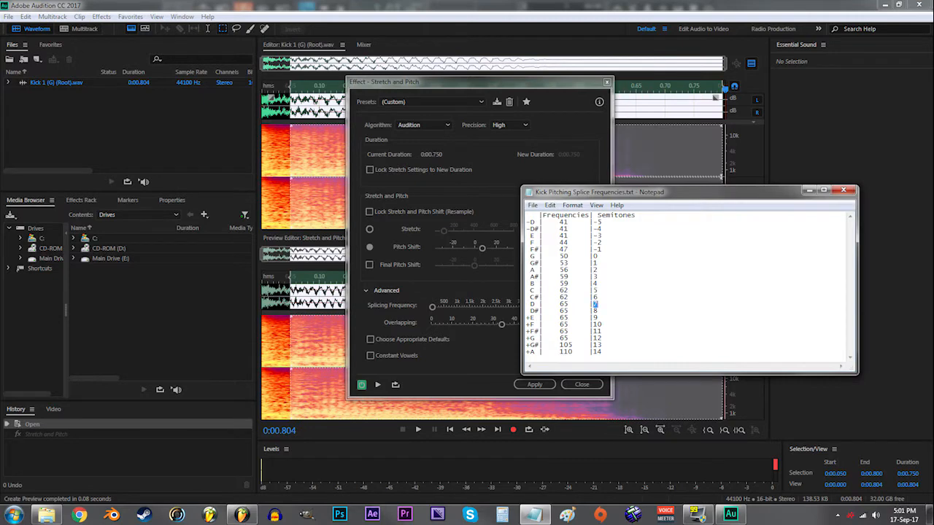
click(508, 283)
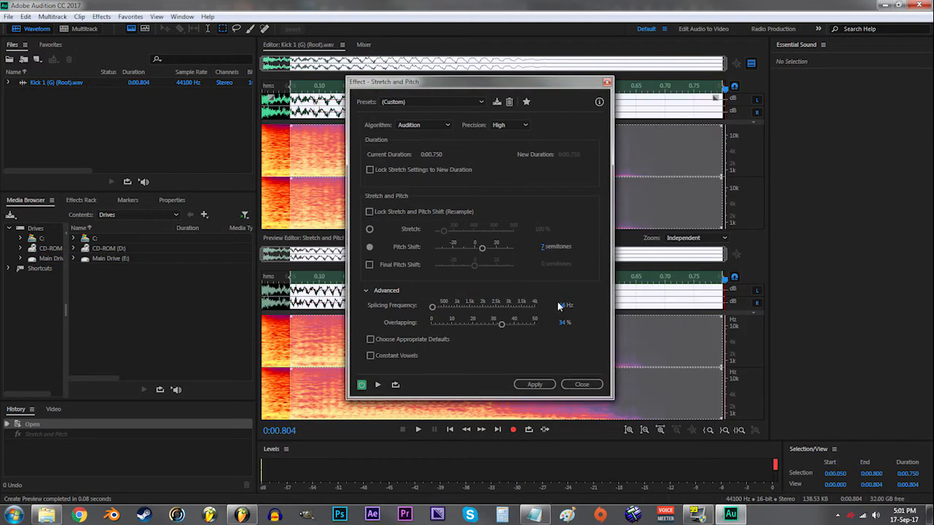
click(554, 305)
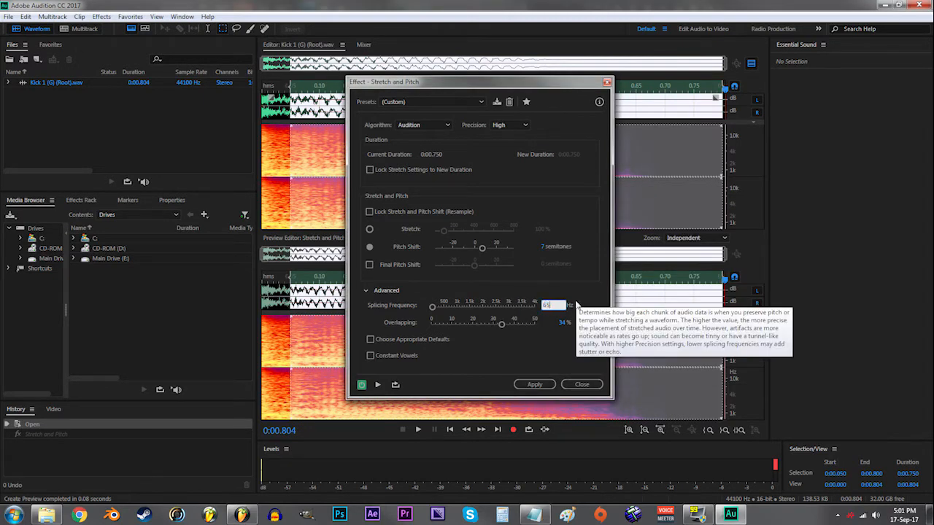
click(378, 385)
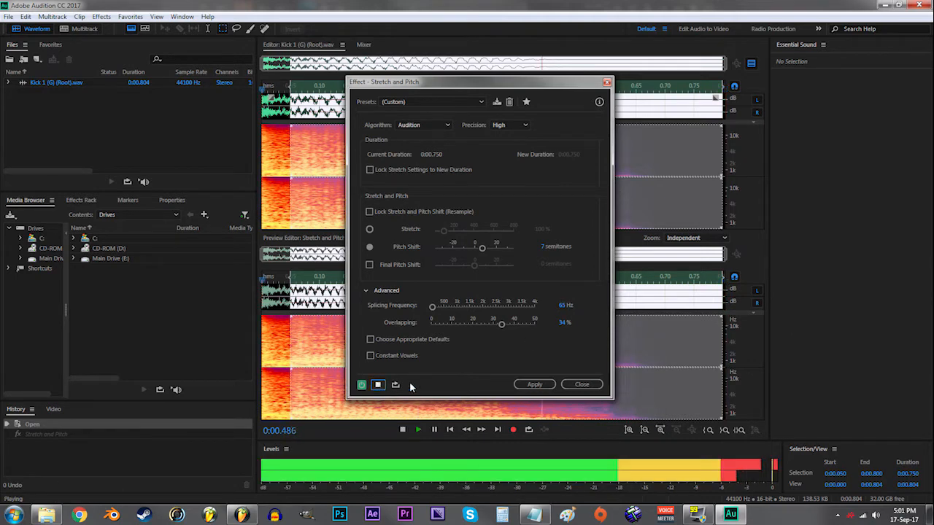
click(531, 386)
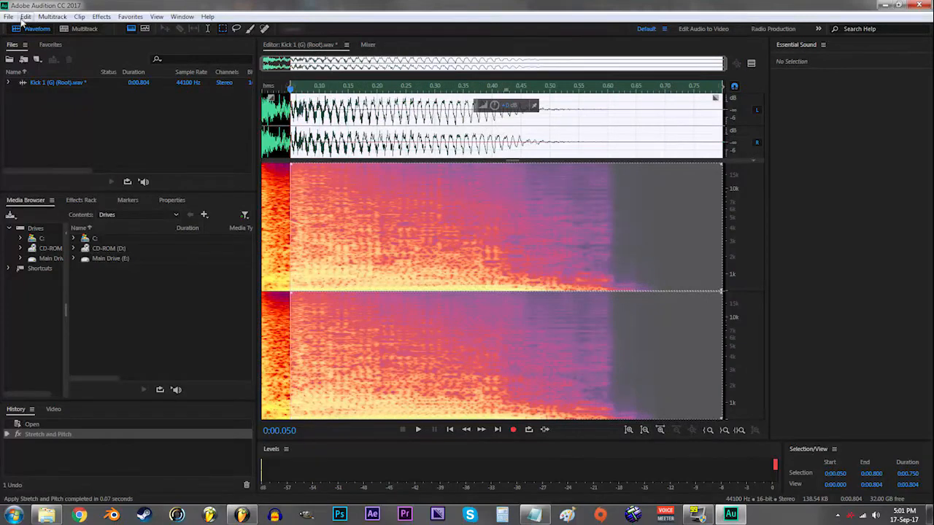
- Export the pitched kick as Kick 1 (+D).wav into the Kicks folder
click(9, 16)
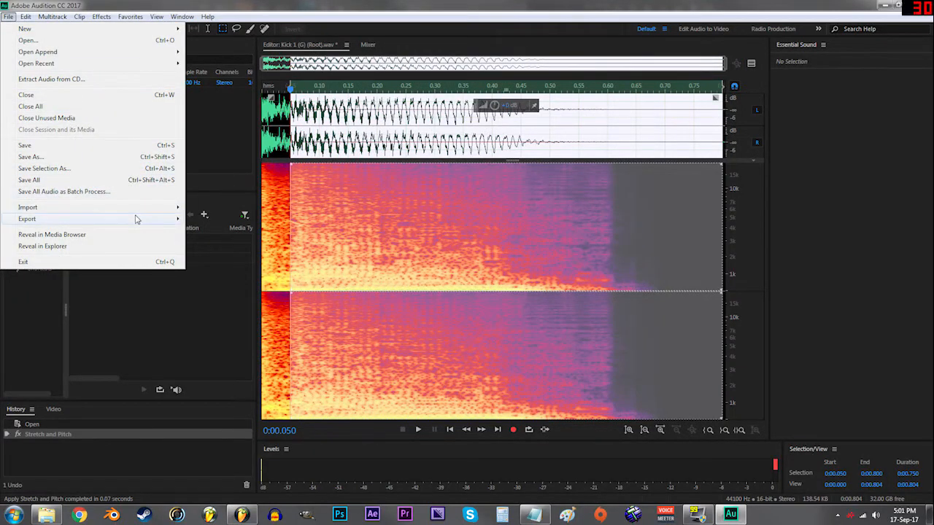
mouse_move(135, 218)
click(206, 219)
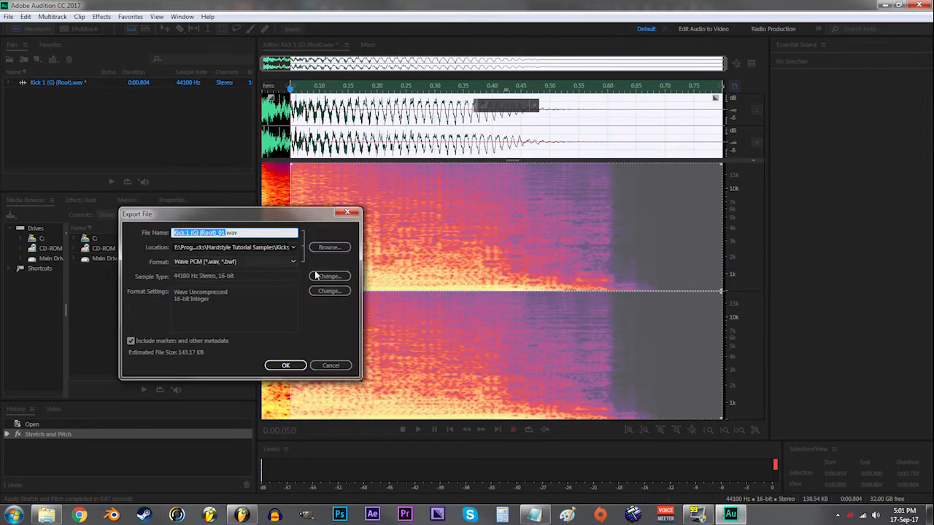
click(330, 249)
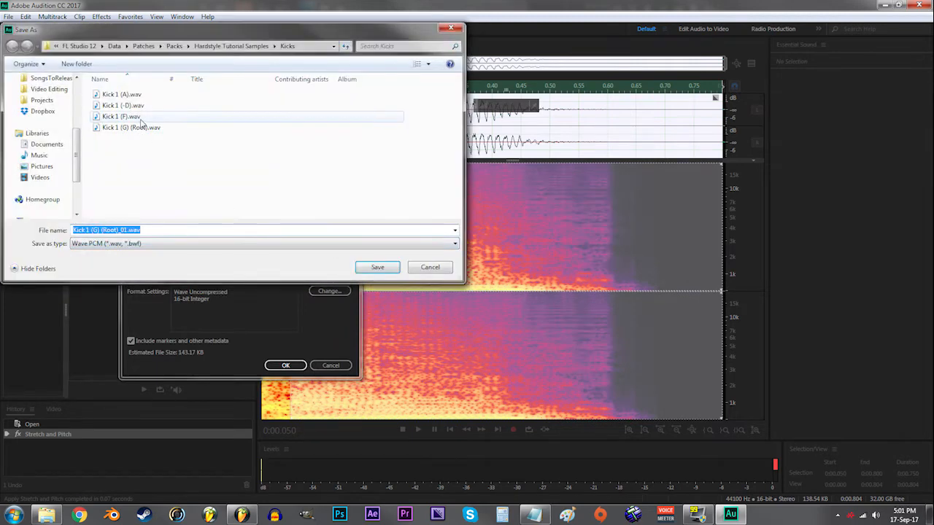
click(120, 105)
click(95, 230)
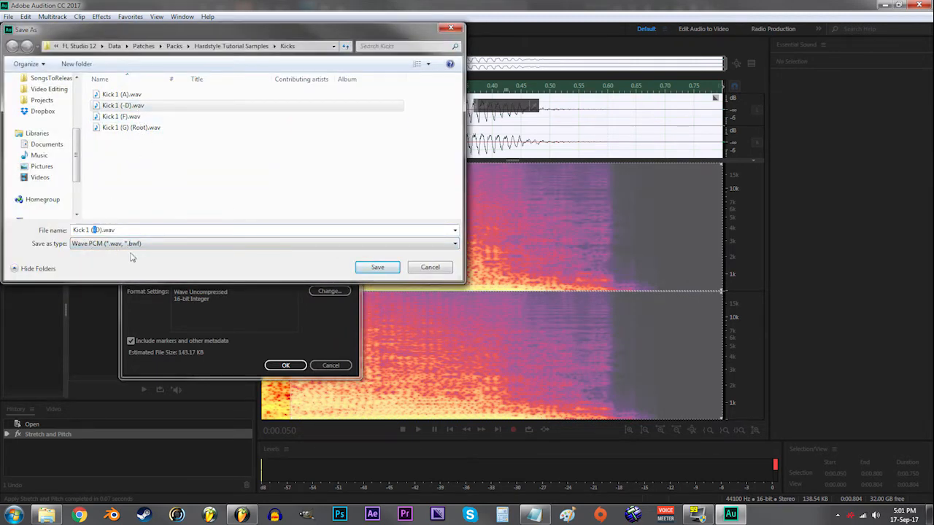
text(+)
key(Return)
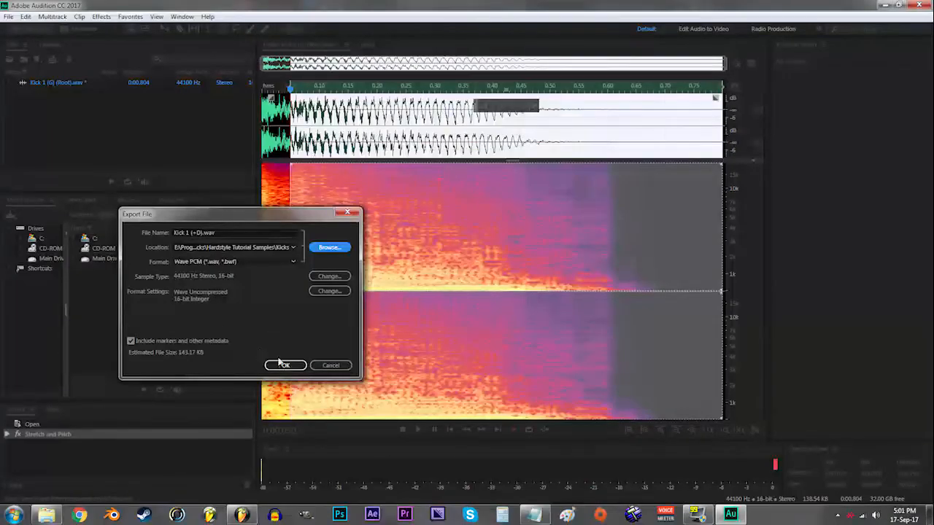
click(281, 365)
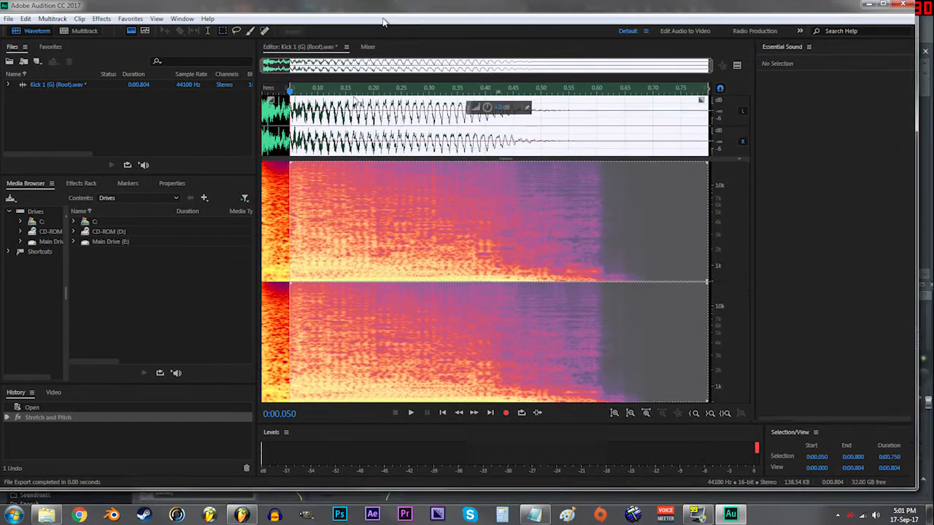
- Close Audition and return to the FL Studio project
drag(381, 4, 222, 125)
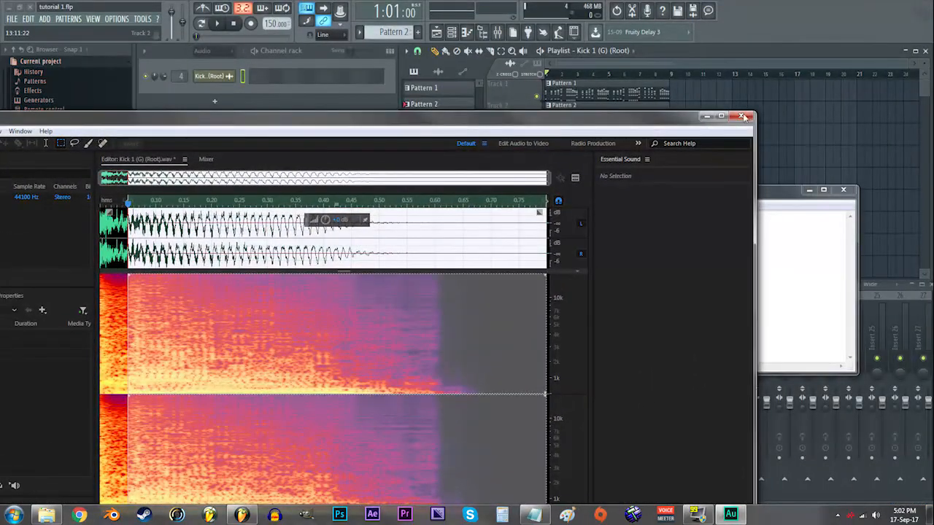
click(743, 116)
click(315, 375)
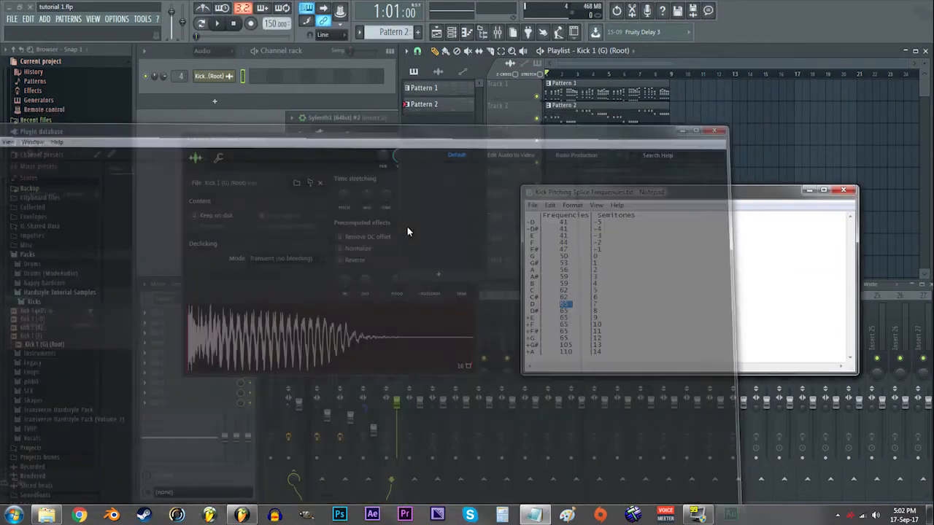
- Preview the exported kick samples in the browser's Kicks folder, including F and A, and save the project
click(45, 337)
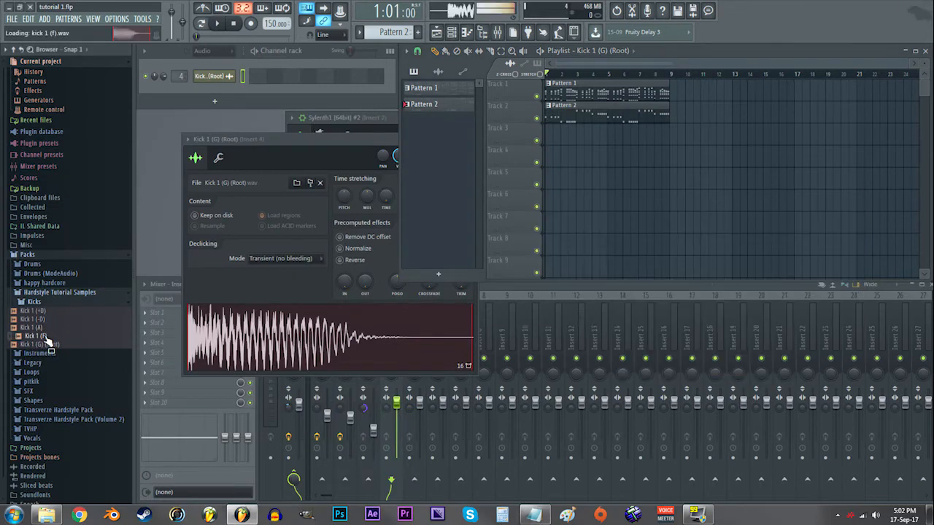
click(44, 328)
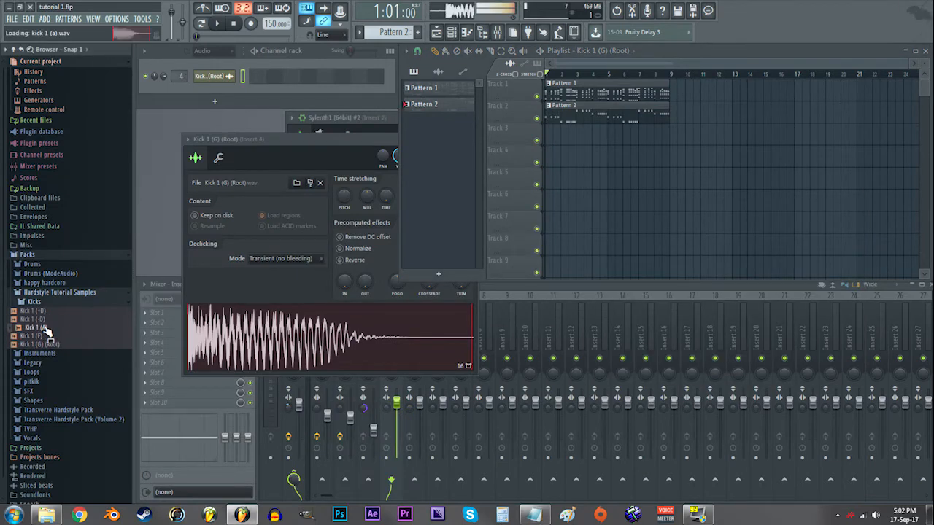
drag(48, 343, 606, 205)
scroll(555, 160, up, 5)
scroll(732, 205, down, 3)
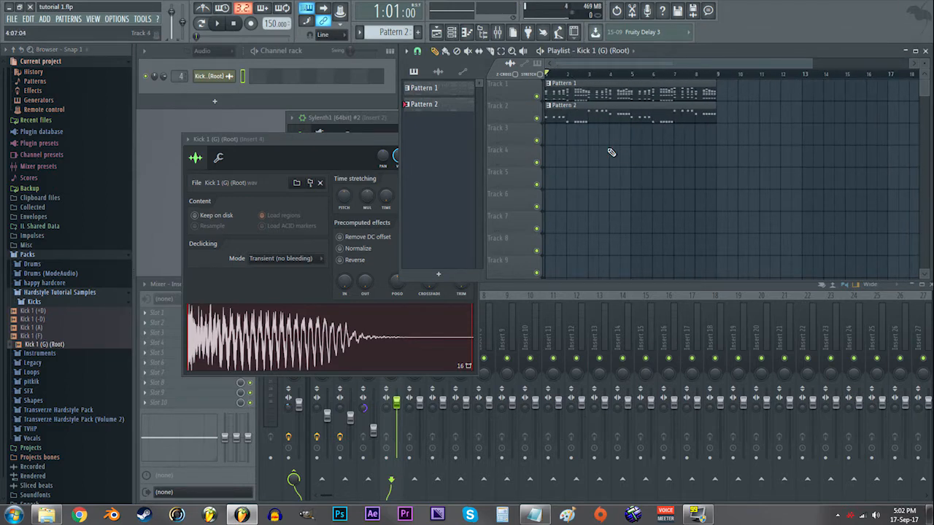
key(ctrl+s)
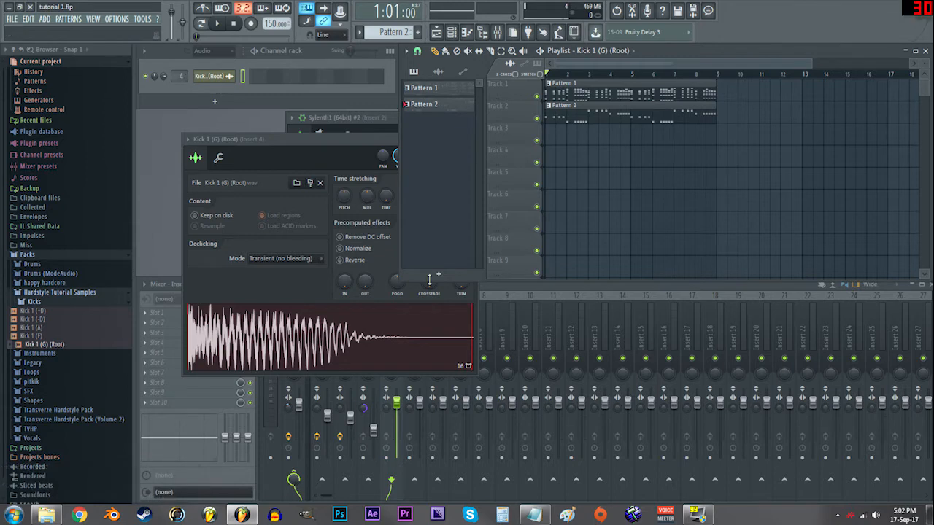
- Examine the notes, frequencies and semitones in Kick Pitching Splice Frequencies.txt in Notepad and move the list aside
click(535, 514)
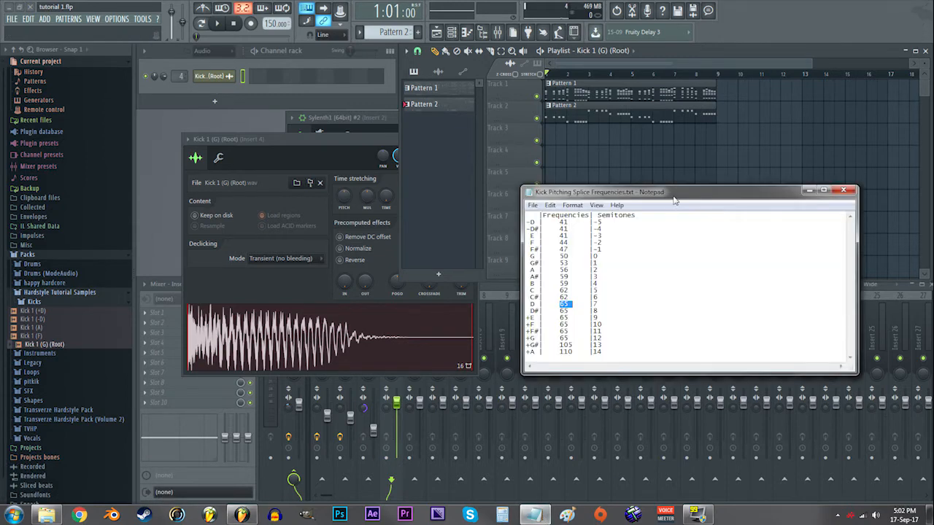
drag(673, 197, 0, 187)
scroll(612, 179, down, 3)
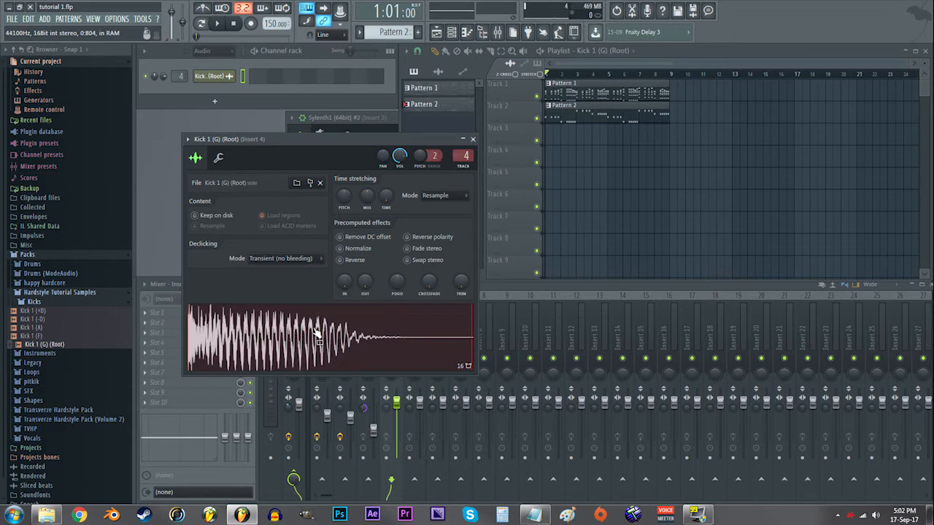
- Place Kick 1 (G) (Root) on Track 2 at bar 11 of the playlist and slice it between attack and tail
drag(248, 336, 713, 118)
scroll(706, 119, up, 9)
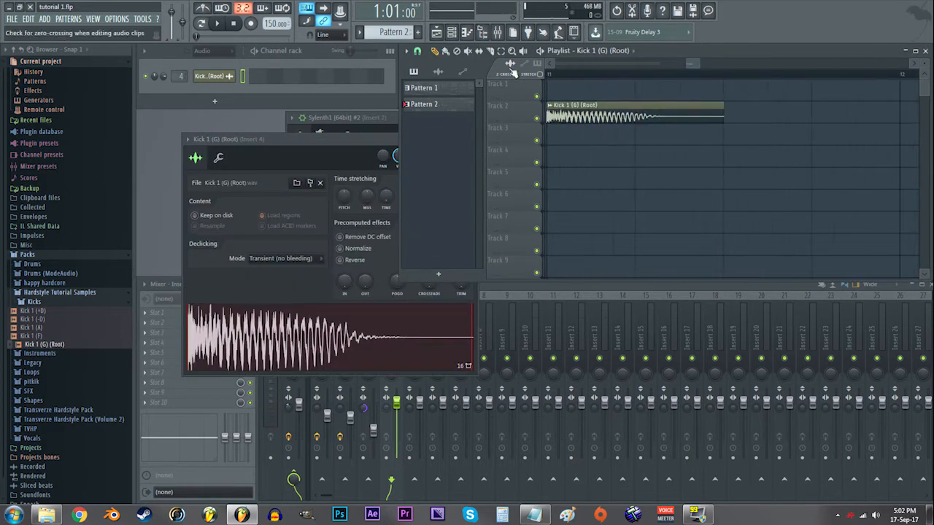
click(491, 52)
scroll(622, 118, left, 1)
scroll(620, 119, up, 2)
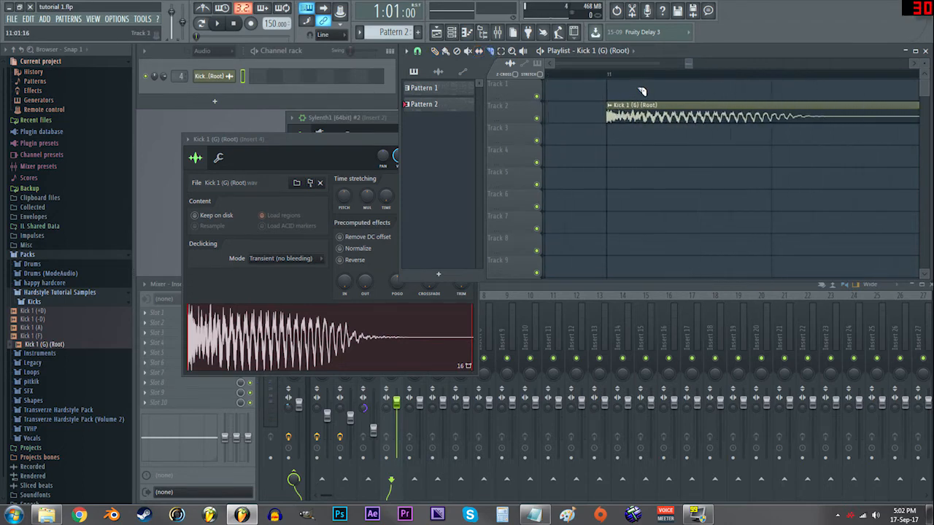
drag(647, 97, 652, 153)
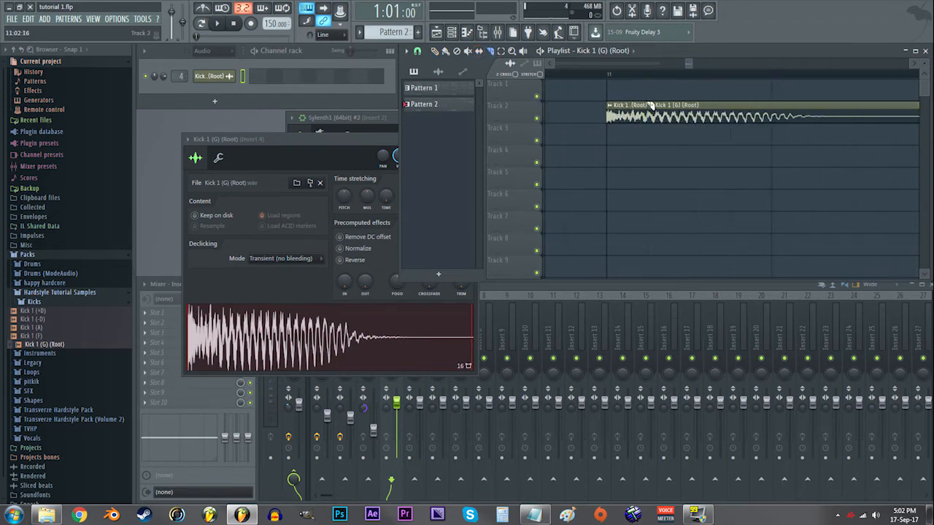
- Move the attack slice of the root kick up to Track 1, leaving the tail on Track 2
click(436, 53)
scroll(644, 115, up, 2)
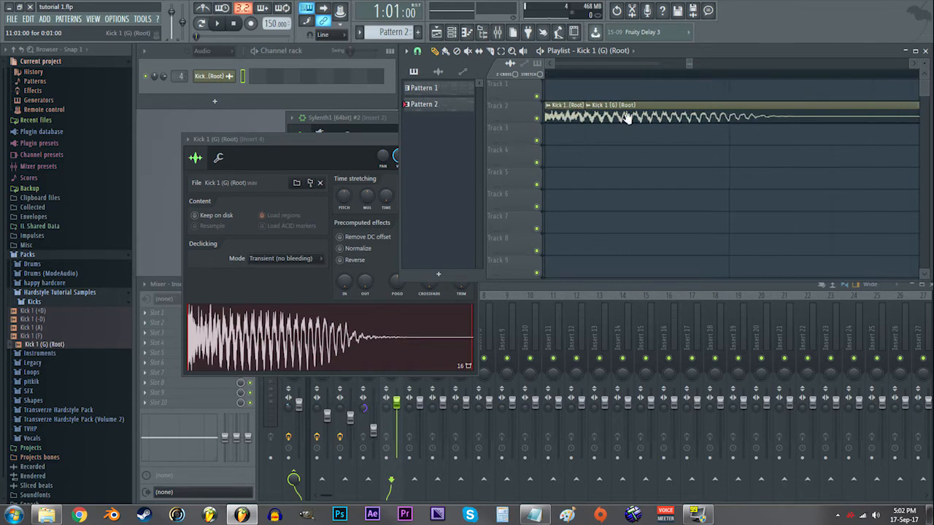
scroll(627, 119, left, 1)
drag(625, 111, 624, 88)
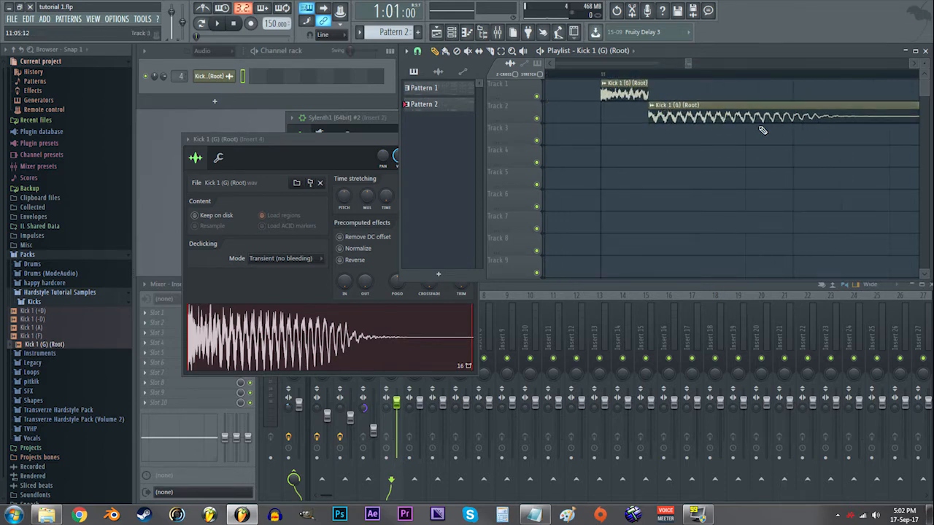
scroll(746, 113, down, 2)
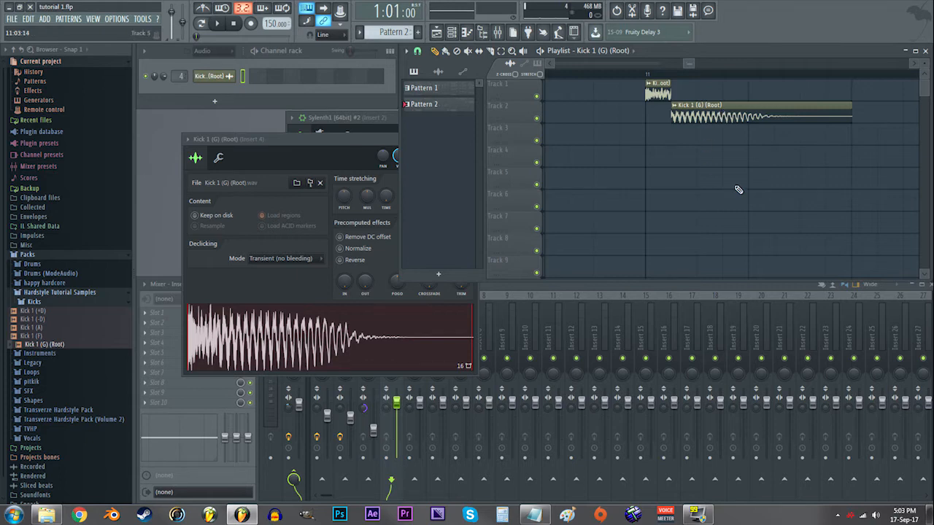
- Delete both Kick 1 (G) (Root) slices from the playlist
right_click(711, 121)
right_click(658, 94)
drag(683, 156, 753, 187)
scroll(755, 188, down, 5)
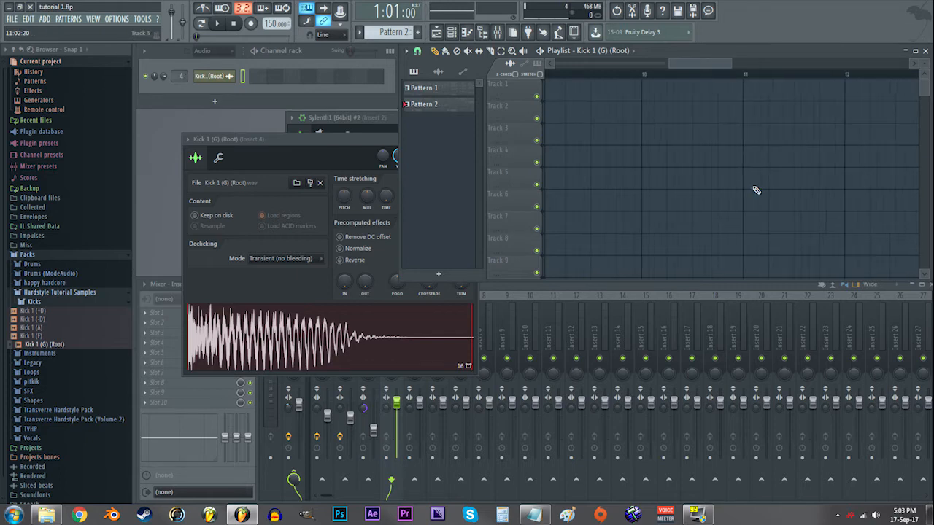
drag(642, 154, 786, 208)
scroll(786, 208, down, 3)
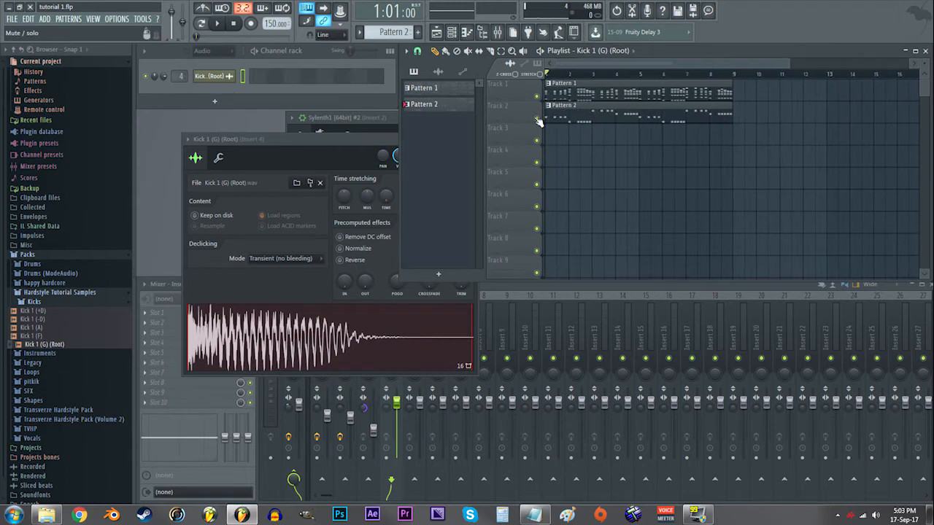
- Mute Track 2 and move the Pattern 1 clip on Track 1 to start at bar 9
click(536, 119)
drag(566, 99, 754, 100)
scroll(730, 188, up, 2)
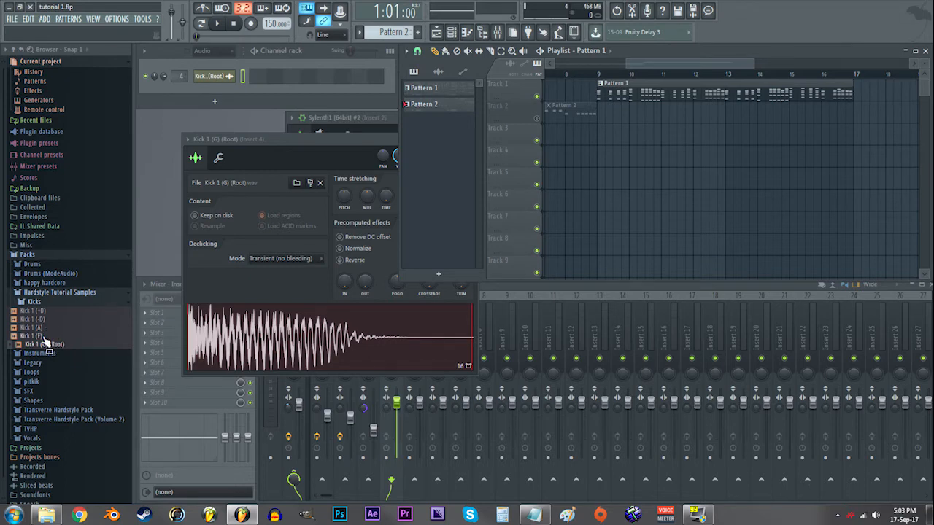
- Place the Kick 1 (F) and Kick 1 (-D) samples on Track 3 at bars 9 and 10
drag(45, 343, 600, 135)
scroll(600, 135, up, 2)
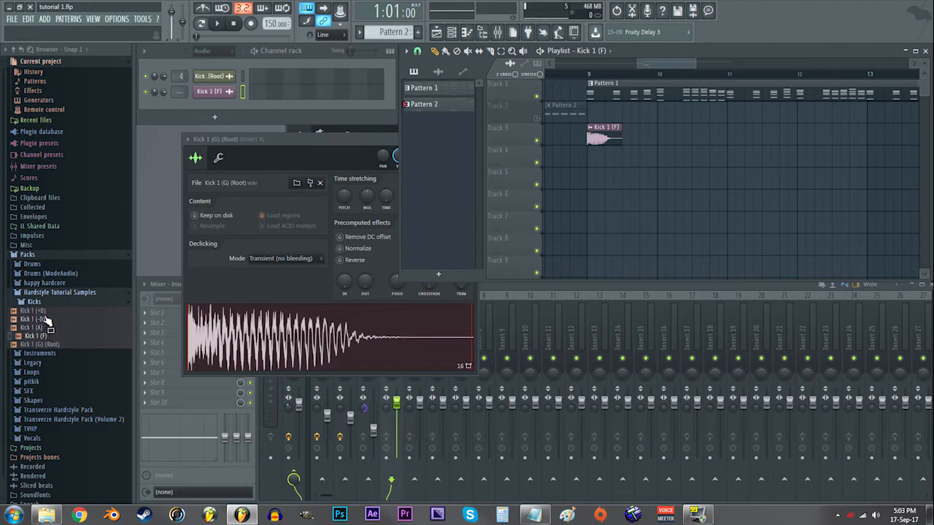
drag(32, 319, 656, 135)
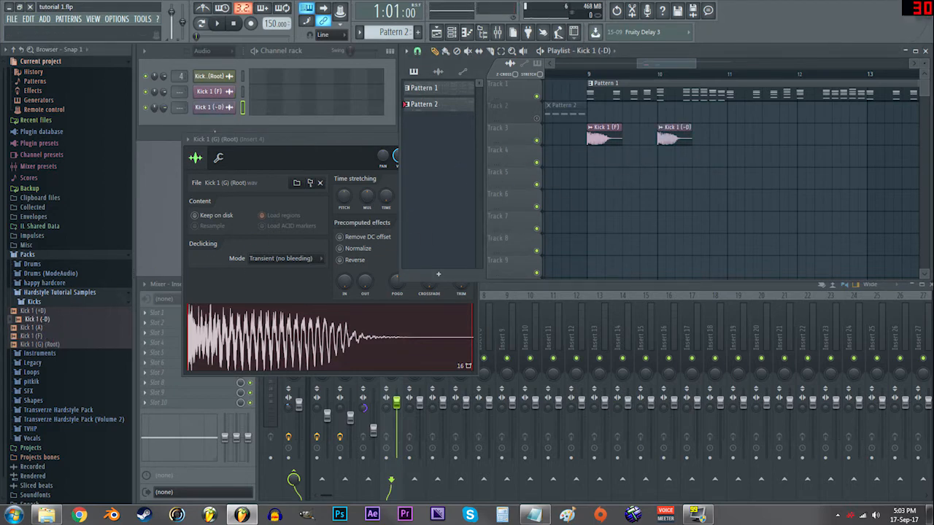
- Add Kick 1 (A) and Kick 1 (G) (Root) on Track 3 at bars 11 and 12, and repeat the four kicks over bars 13 to 16
drag(34, 328, 728, 137)
drag(58, 346, 782, 140)
scroll(763, 146, down, 2)
scroll(751, 146, up, 4)
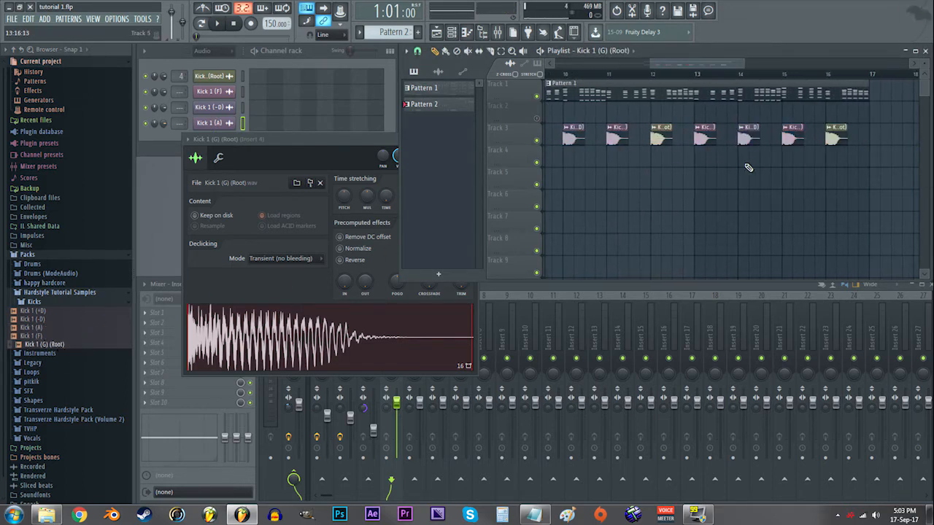
- Replace the Kick 1 (-D) clip at bar 14 on Track 3 with the Kick 1 (+D) sample
right_click(743, 136)
drag(37, 311, 707, 141)
scroll(707, 140, down, 5)
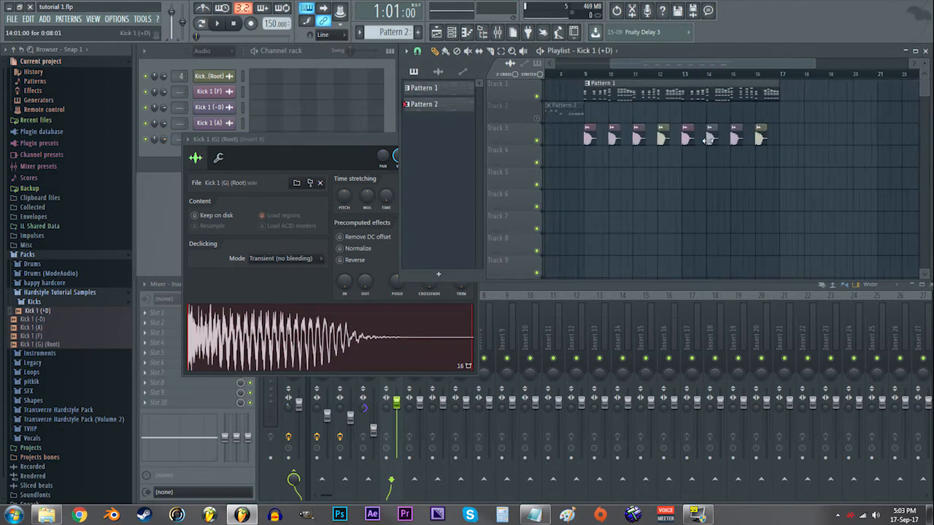
- Select all eight kick clips on Track 3 and shorten them to one beat (0:04:00) each
ctrl+drag(772, 142, 601, 141)
scroll(599, 138, up, 2)
scroll(601, 141, up, 3)
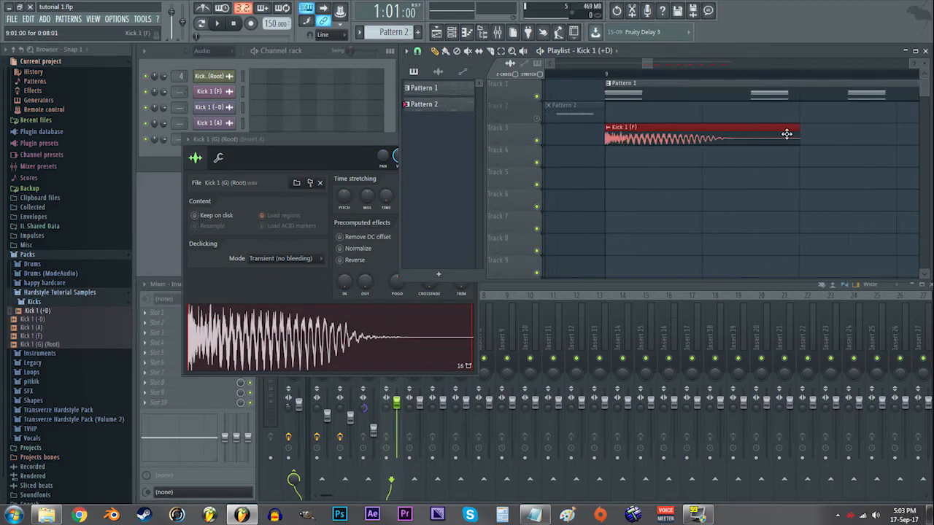
drag(797, 137, 708, 136)
scroll(704, 135, up, 2)
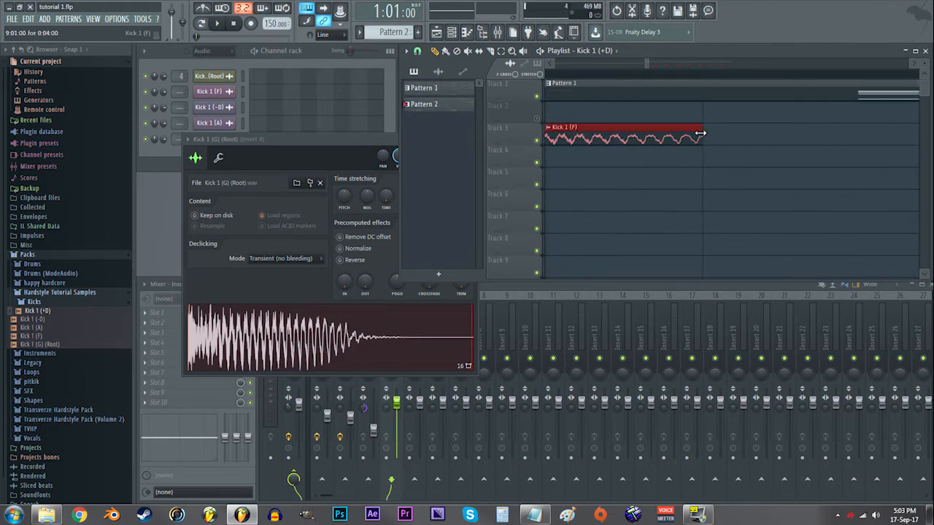
- Duplicate the one-beat kick clips on Track 3 until every beat from bar 9 to bar 17 is filled
scroll(702, 134, down, 4)
mouse_move(676, 137)
shift+mouse_down()
mouse_move(836, 135)
mouse_move(629, 144)
shift+mouse_up()
scroll(730, 149, down, 5)
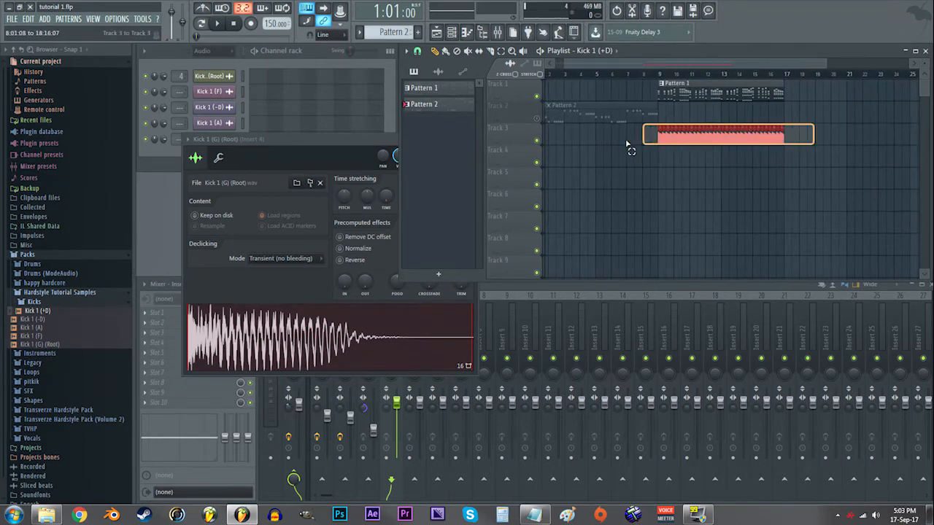
- Trim the end of all selected kick clips on Track 3 slightly, to a length of 0:03:23, and deselect them
scroll(820, 142, up, 8)
scroll(885, 139, up, 2)
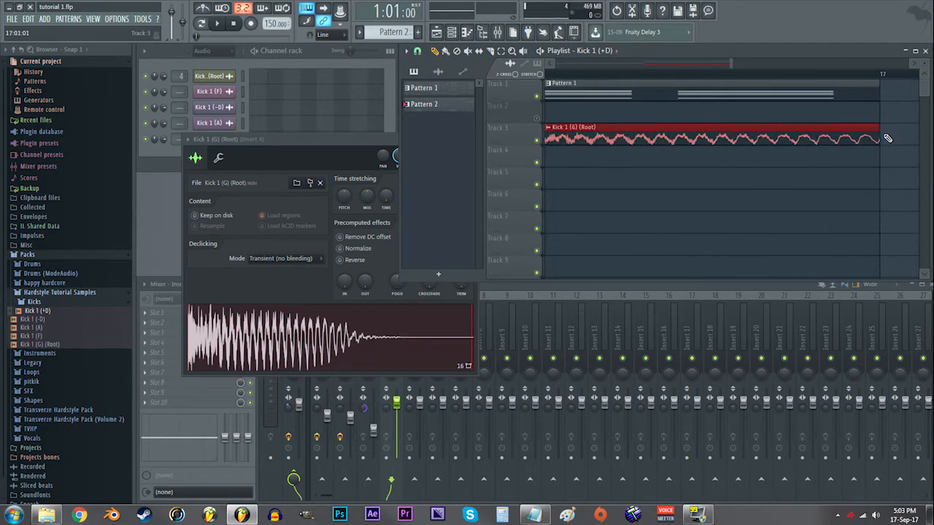
click(792, 188)
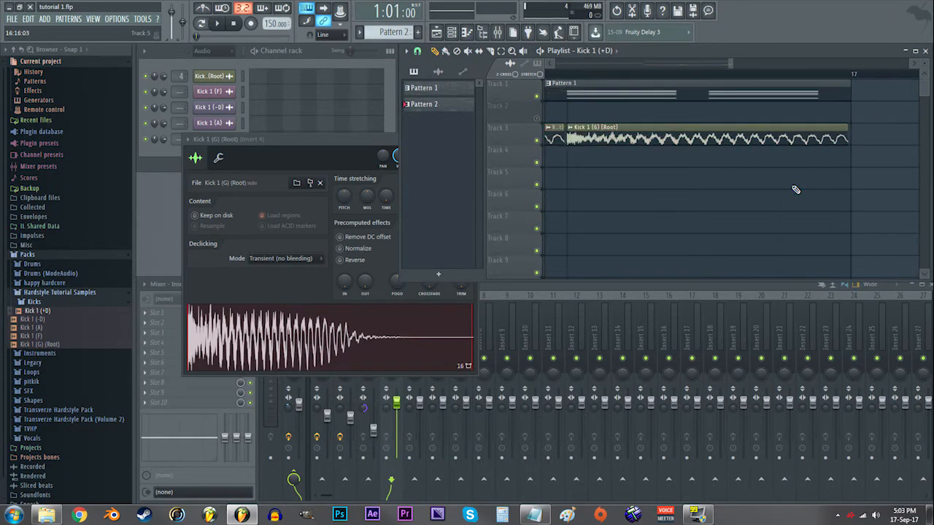
scroll(792, 187, down, 6)
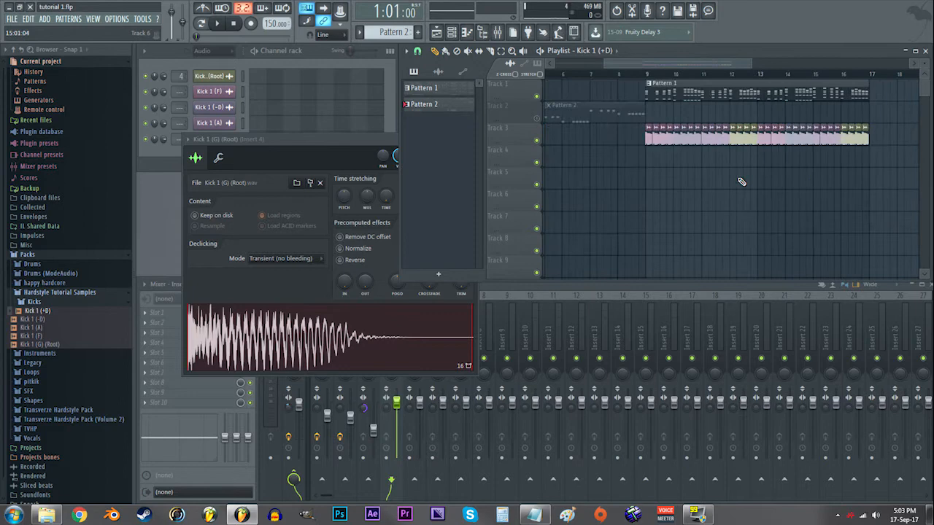
- Set the playback position to bar 9 and route the remaining pitched kick channels to mixer track 4
click(647, 74)
scroll(179, 91, down, 1)
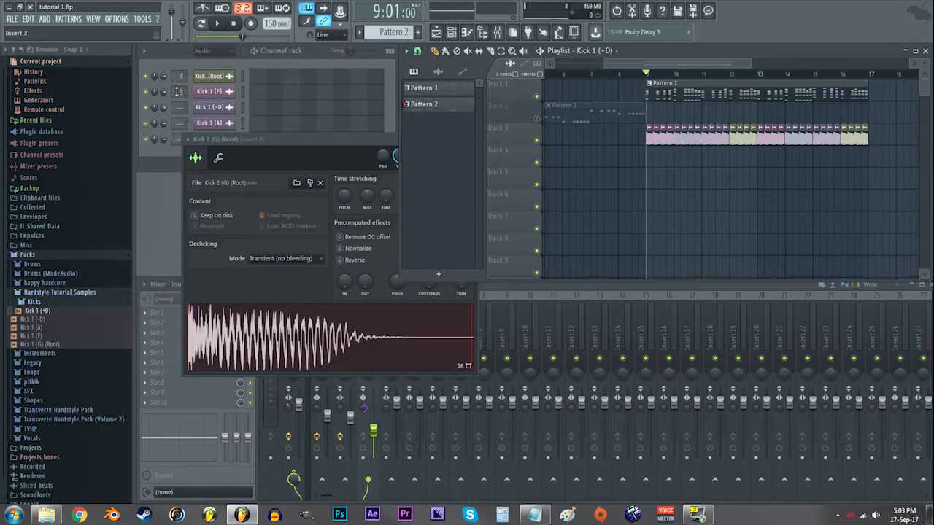
scroll(177, 96, up, 5)
scroll(176, 124, up, 4)
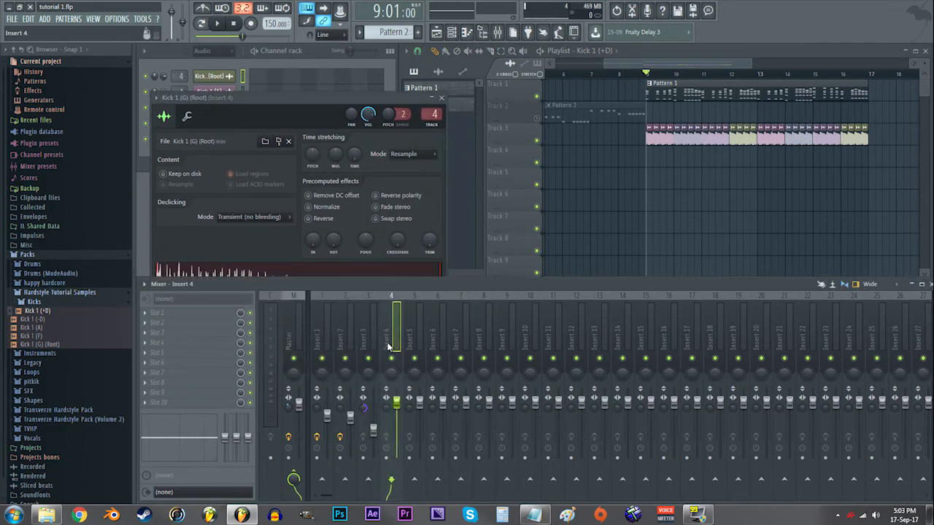
- Check the effects loaded on mixer Inserts 1, 2 and 3
click(367, 341)
click(327, 337)
click(346, 337)
click(364, 336)
click(351, 337)
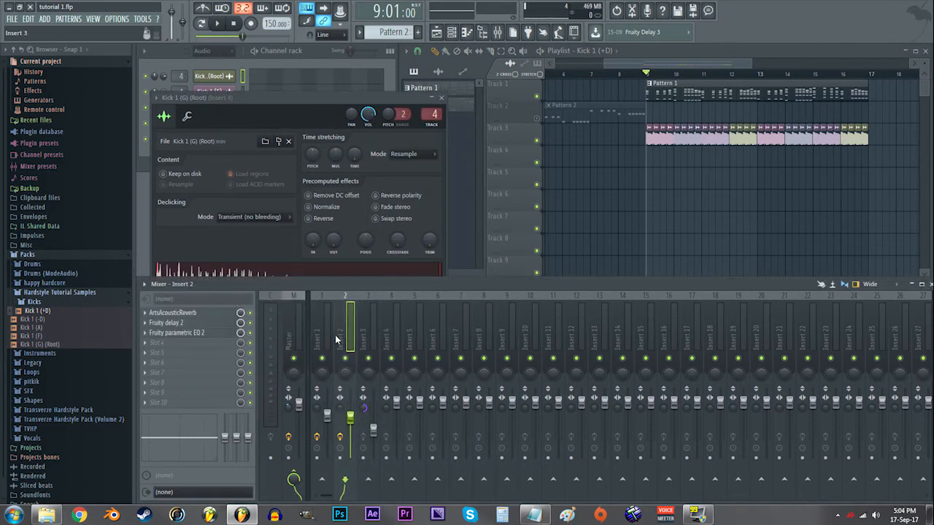
click(329, 340)
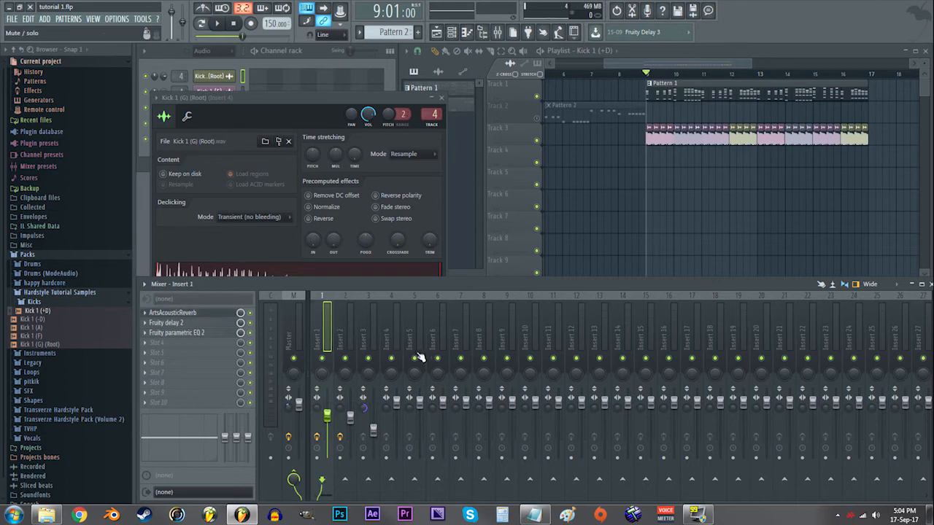
- Play the song from bar 9 to hear the kicks together with the melody
click(649, 74)
key(space)
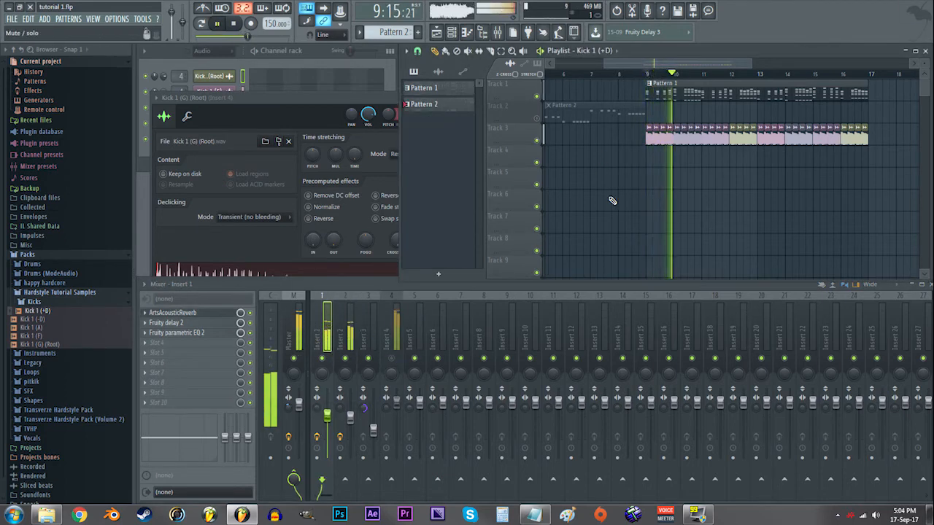
key(space)
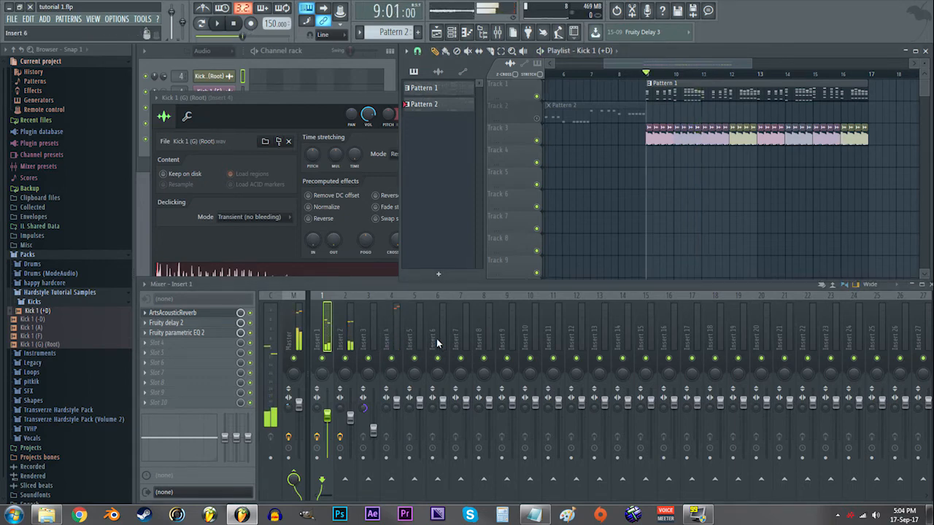
- Adjust the stereo separation of mixer Insert 4 and lower its volume to about -9.2 dB while playing from bar 9
click(390, 339)
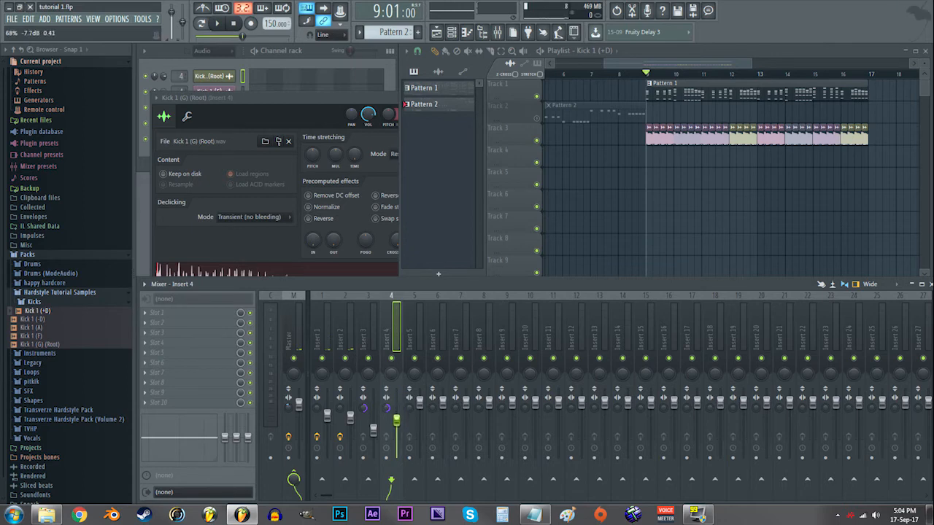
scroll(666, 217, up, 2)
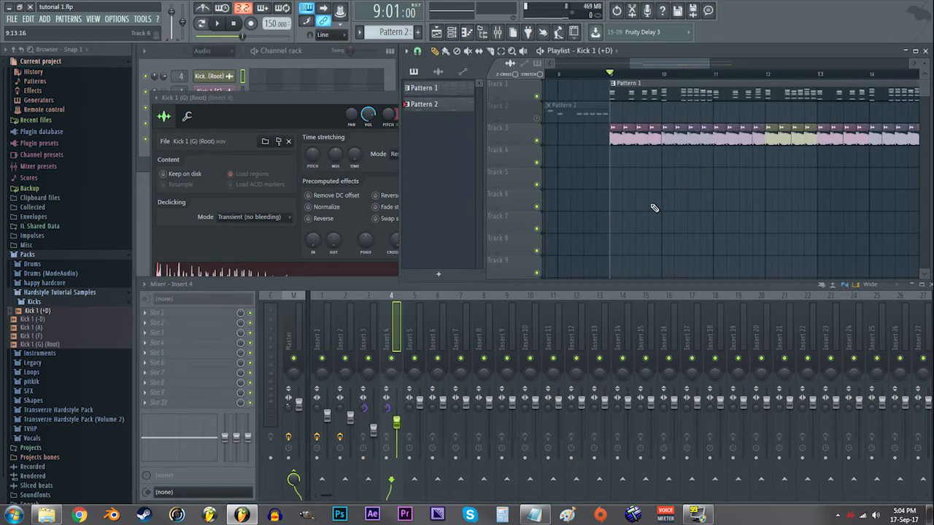
key(space)
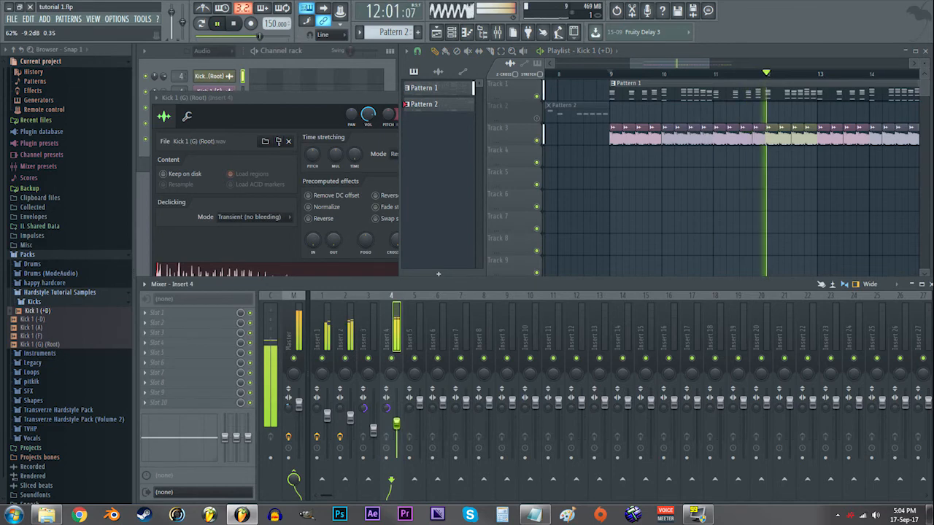
scroll(652, 216, down, 4)
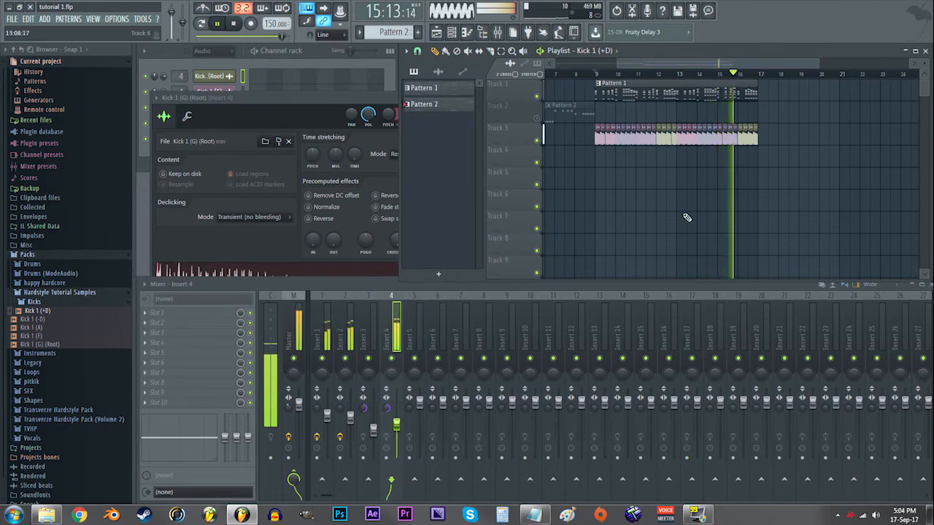
key(space)
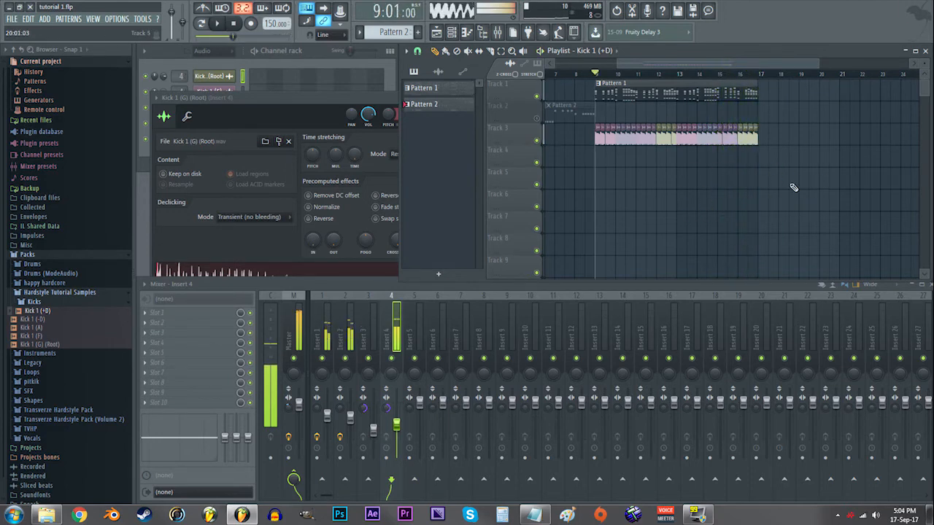
- Add a second Pattern 1 clip on Track 1 at bar 1 and unmute Track 2
scroll(773, 204, down, 3)
click(676, 92)
click(551, 93)
right_click(572, 175)
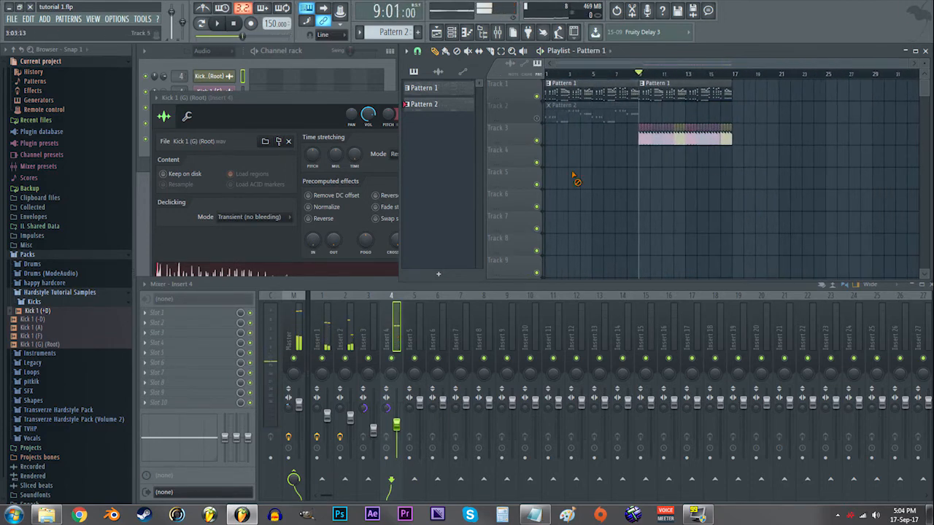
click(538, 119)
- Play the full arrangement from bar 4 through the kick section ending at bar 17
click(580, 75)
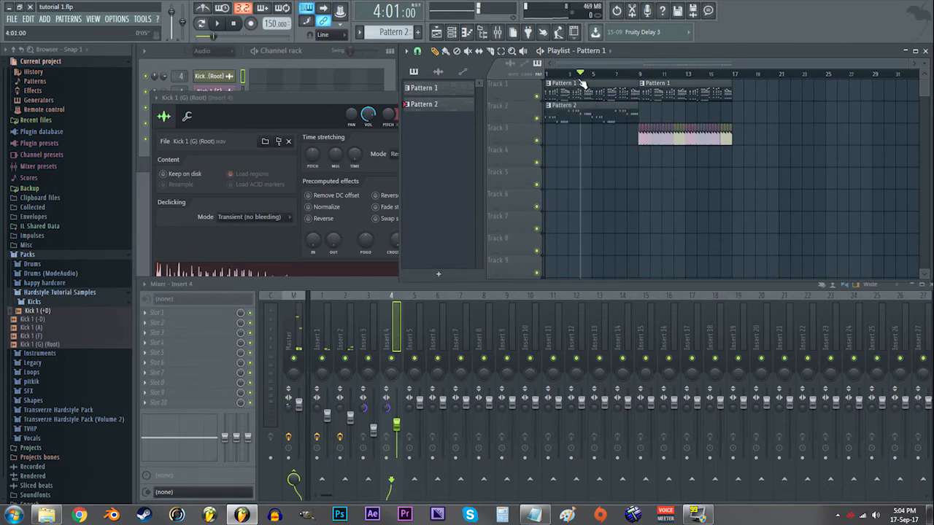
key(space)
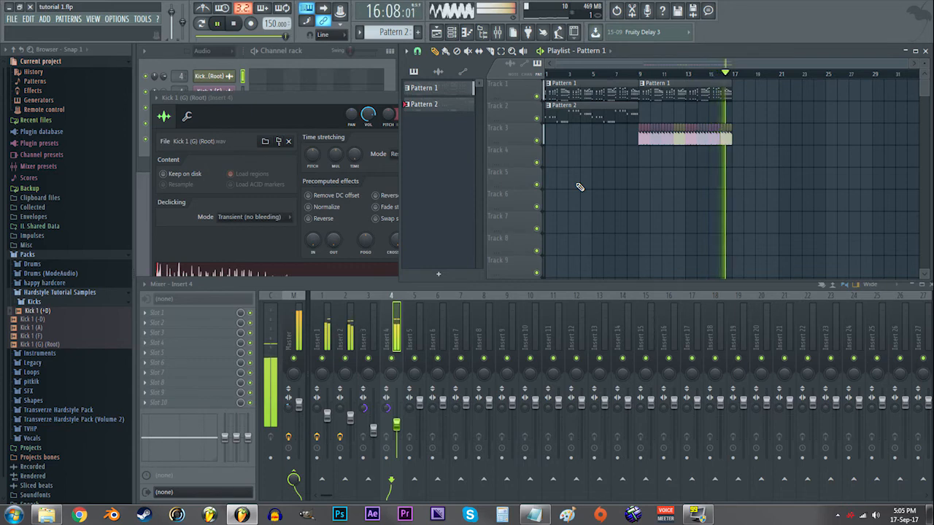
key(space)
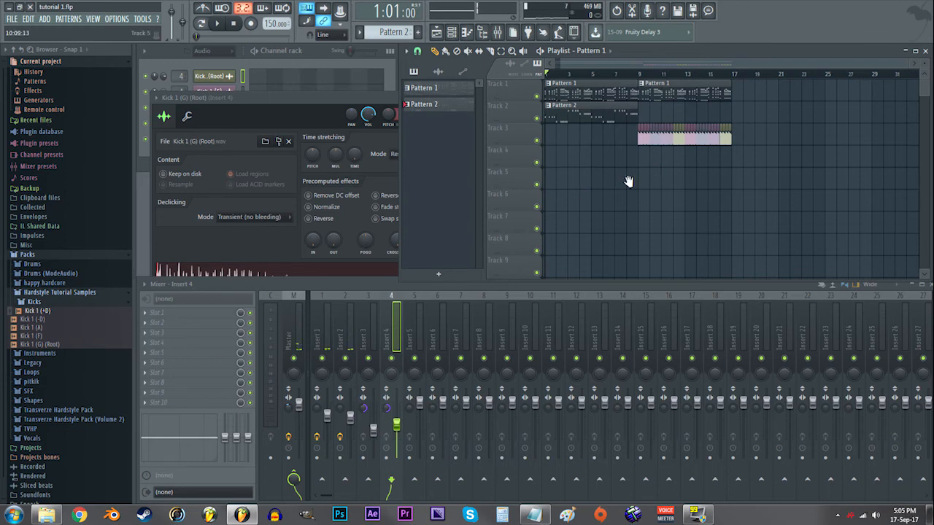
- Save the project with the finished kick arrangement
scroll(649, 167, up, 4)
scroll(692, 200, down, 4)
key(ctrl+s)
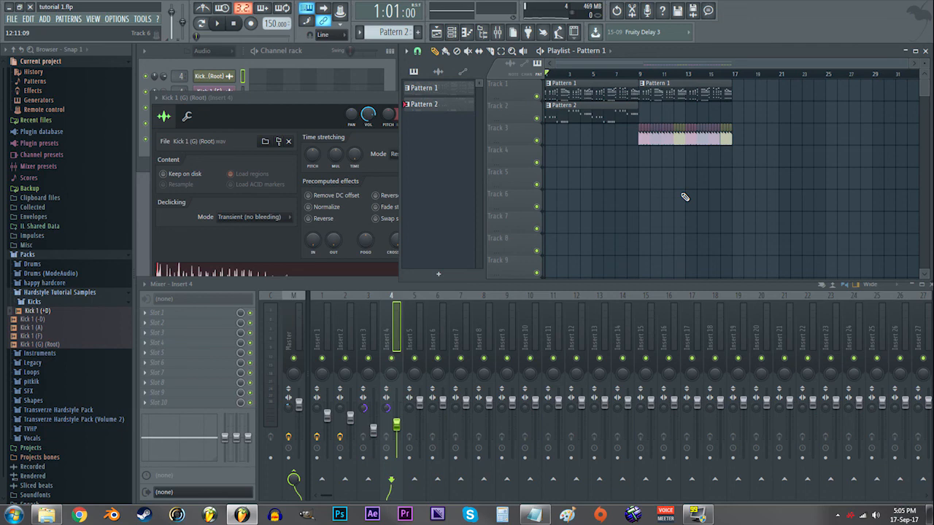
scroll(636, 142, up, 4)
scroll(638, 150, right, 1)
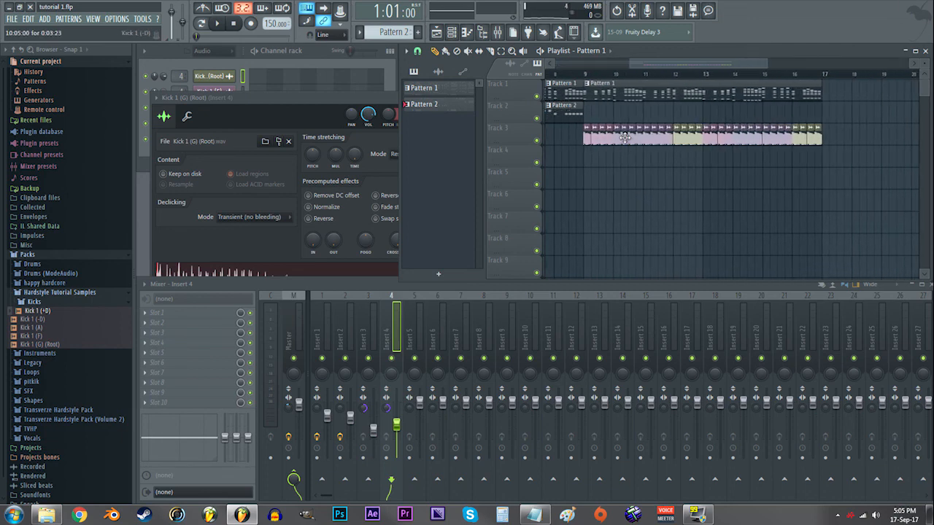
scroll(625, 138, down, 4)
scroll(638, 141, down, 1)
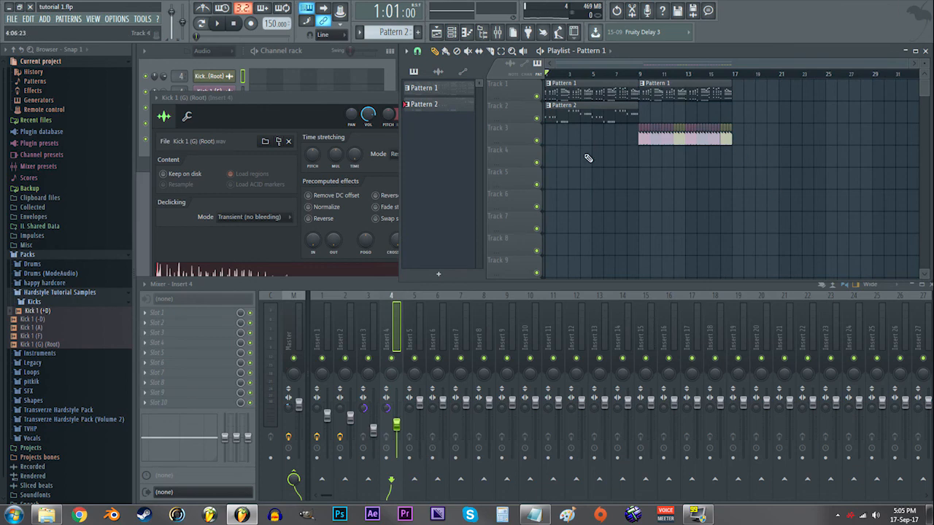
scroll(628, 167, up, 3)
scroll(663, 183, down, 3)
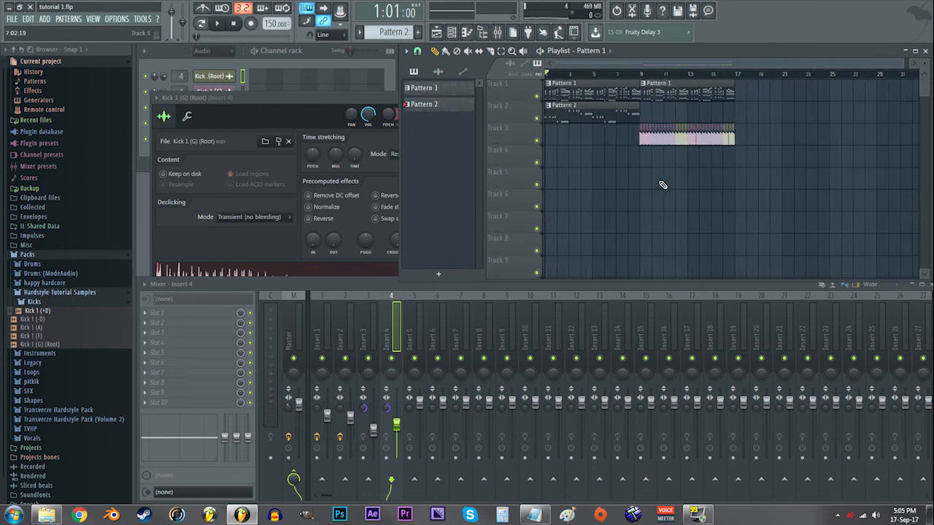